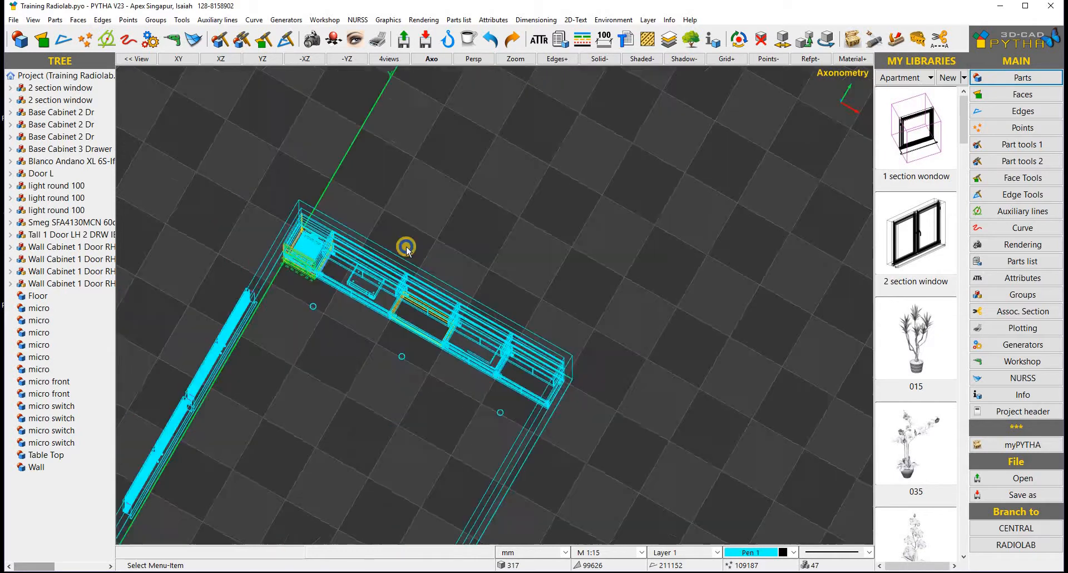
- Draw a 4008 by 173 mm rectangle face from x 1000, y 8000 along the cabinet run's back
{"action": "right_click_drag", "start_coordinate": [439, 332], "coordinate": [385, 244]}
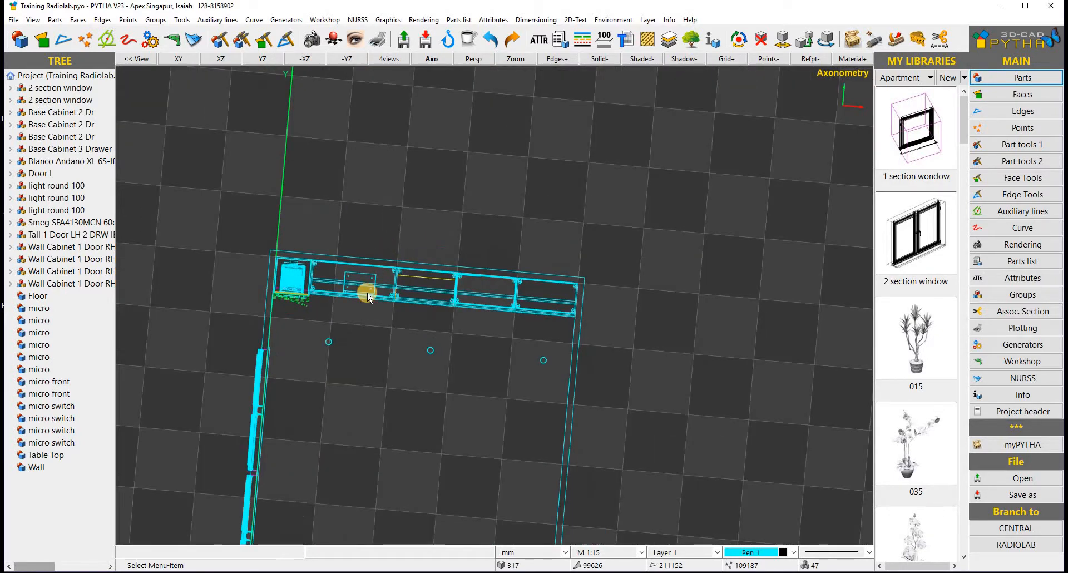
{"action": "scroll", "coordinate": [303, 233], "scroll_direction": "up", "scroll_amount": 3}
{"action": "scroll", "coordinate": [277, 178], "scroll_direction": "down", "scroll_amount": 2}
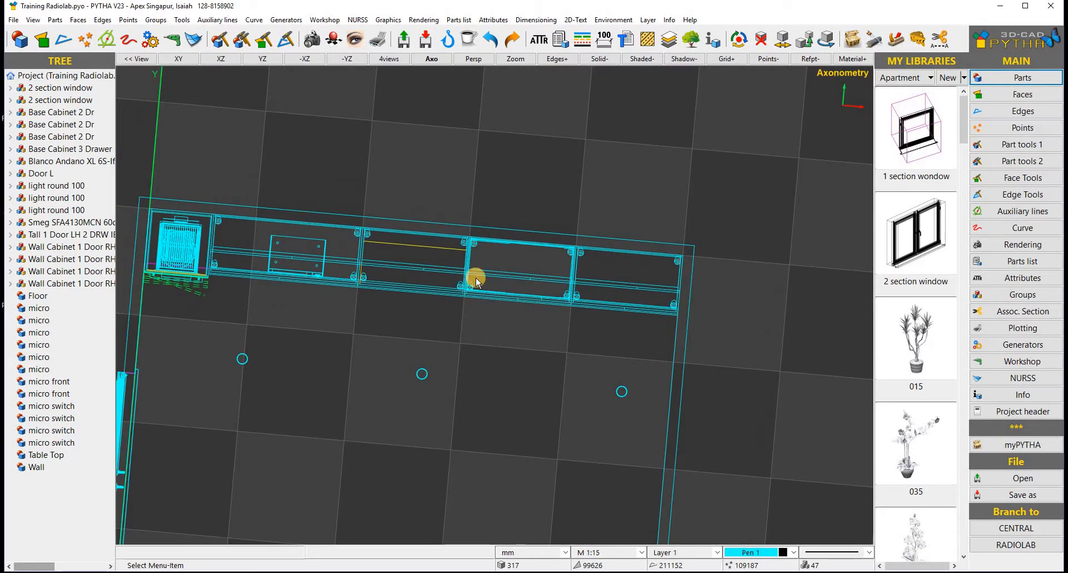
{"action": "right_click_drag", "start_coordinate": [427, 136], "coordinate": [614, 110]}
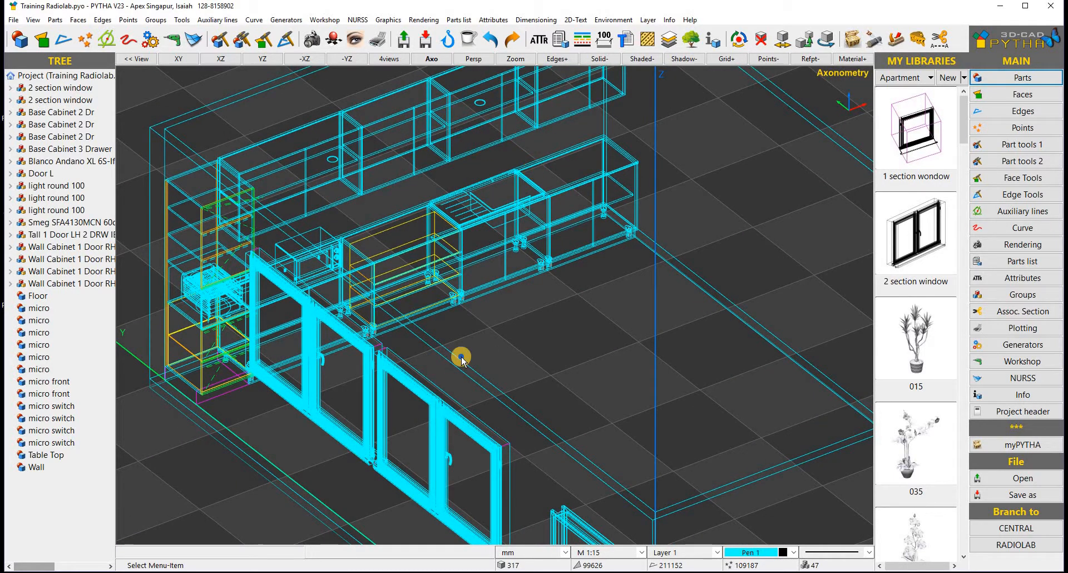
{"action": "right_click_drag", "start_coordinate": [460, 356], "coordinate": [350, 409]}
{"action": "left_click", "coordinate": [1021, 100]}
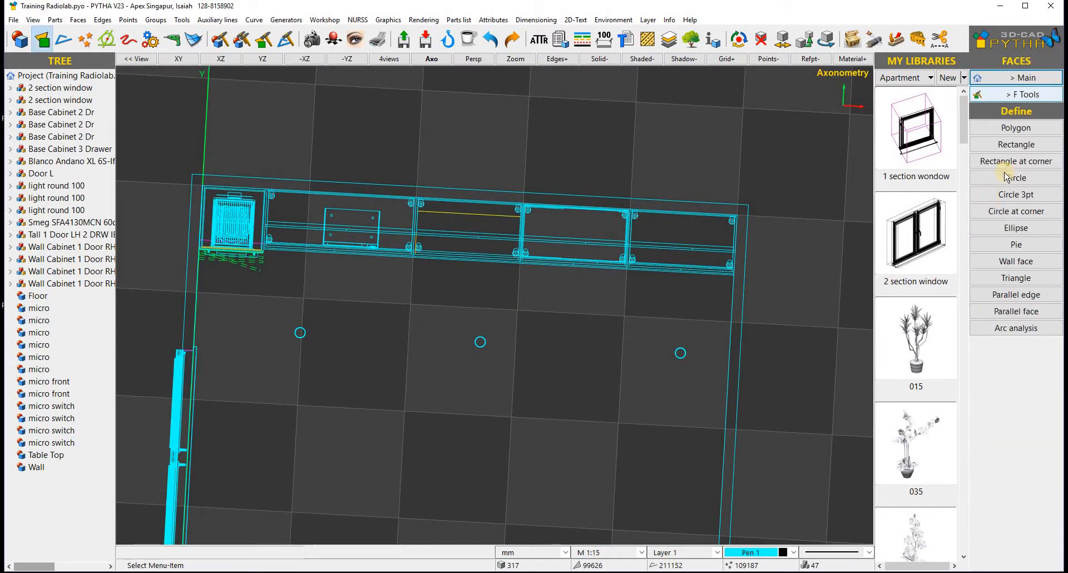
{"action": "left_click", "coordinate": [1015, 144]}
{"action": "left_click", "coordinate": [315, 85]}
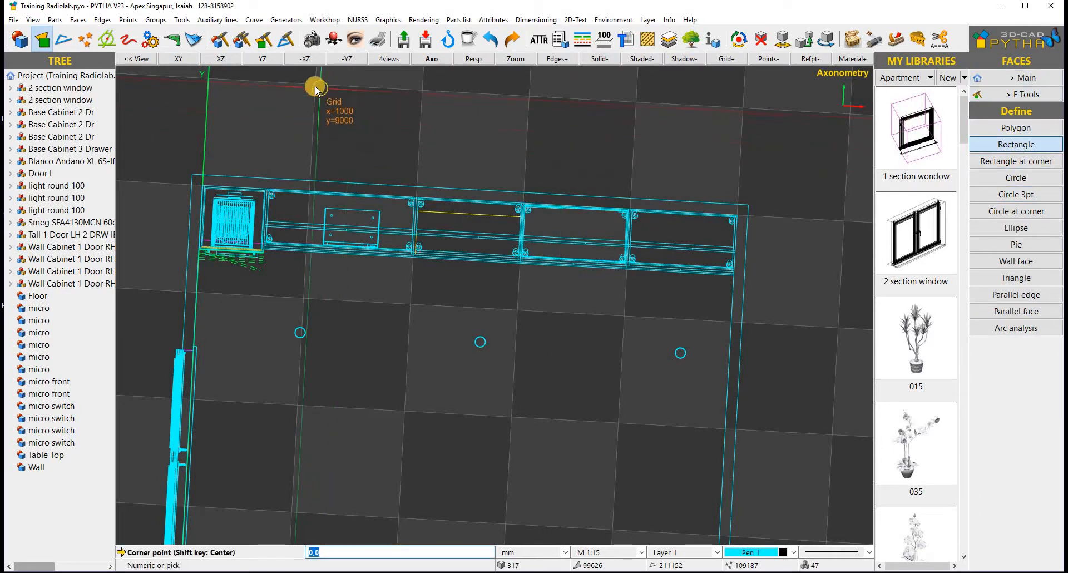
{"action": "left_click", "coordinate": [743, 127]}
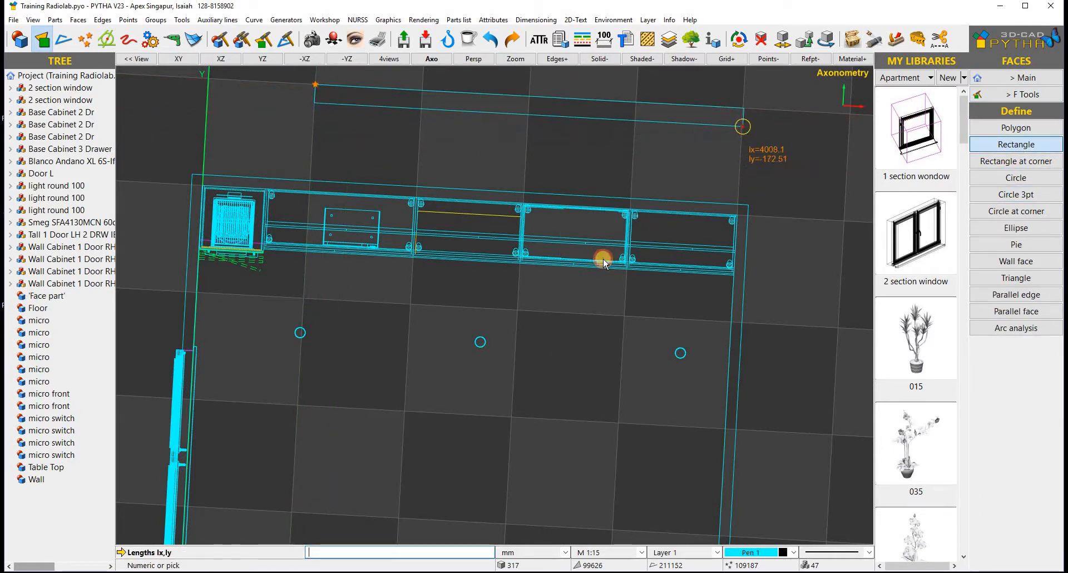
{"action": "middle_click_drag", "start_coordinate": [639, 158], "coordinate": [599, 365]}
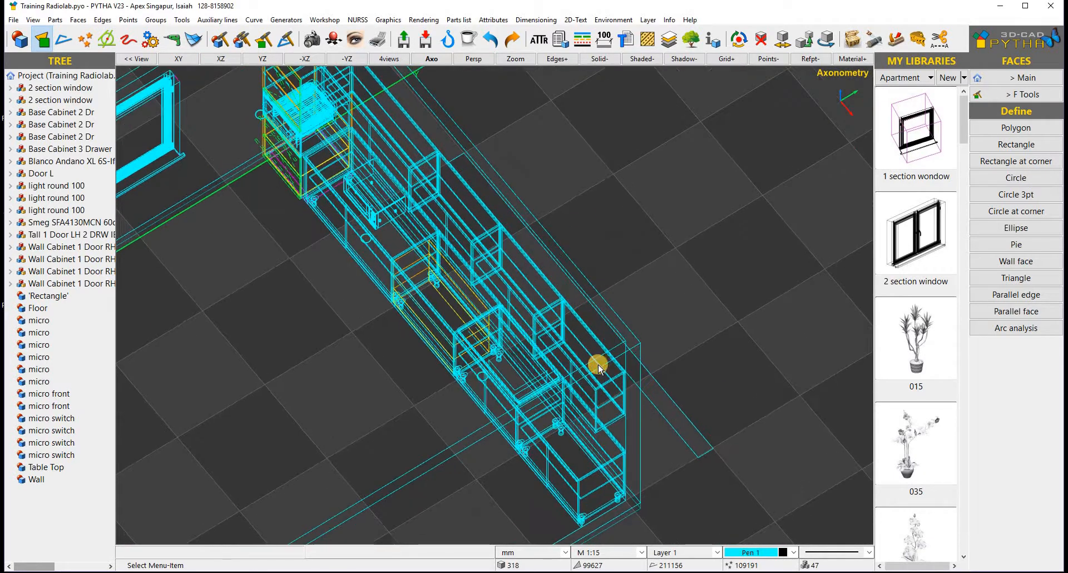
- Raise the rectangle about 1518 mm with Move 3D so it sits beneath the wall cabinets
{"action": "right_click", "coordinate": [694, 425]}
{"action": "left_click", "coordinate": [718, 139]}
{"action": "scroll", "coordinate": [722, 483], "scroll_direction": "up", "scroll_amount": 3}
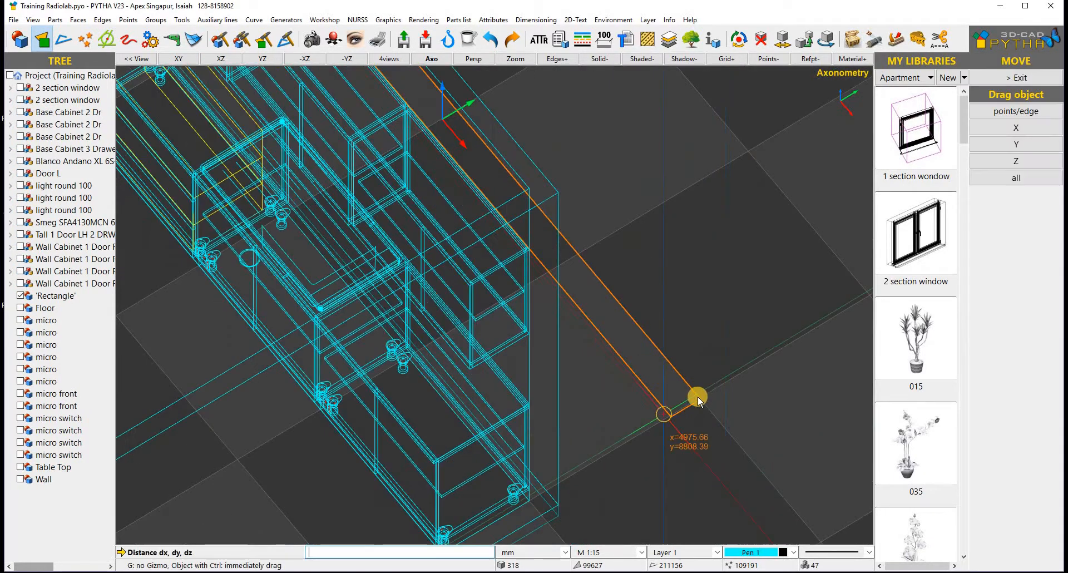
{"action": "left_click", "coordinate": [696, 396]}
{"action": "scroll", "coordinate": [428, 314], "scroll_direction": "up", "scroll_amount": 5}
{"action": "scroll", "coordinate": [703, 410], "scroll_direction": "up", "scroll_amount": 3}
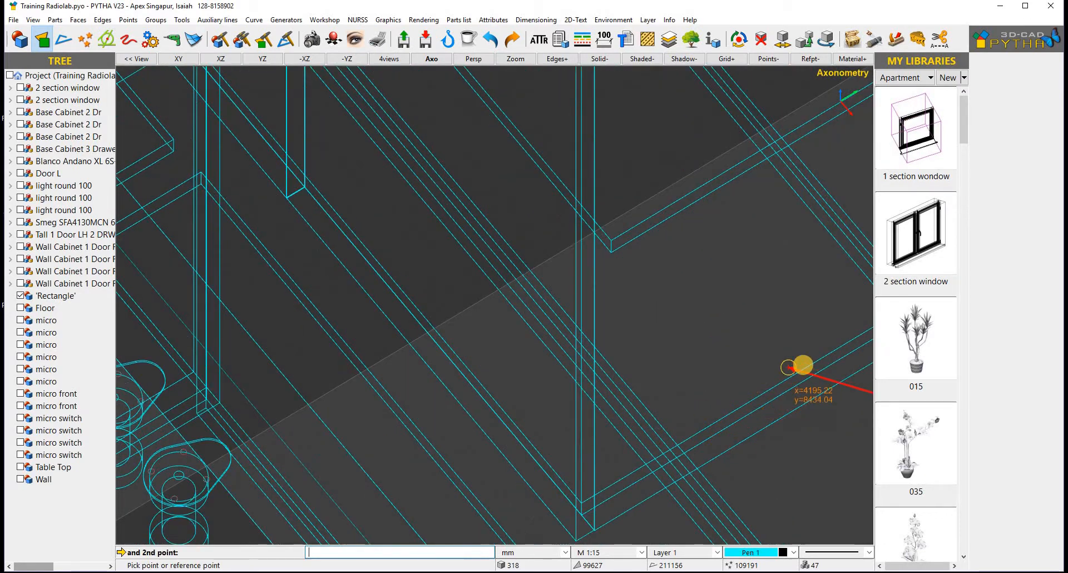
{"action": "left_click", "coordinate": [817, 364]}
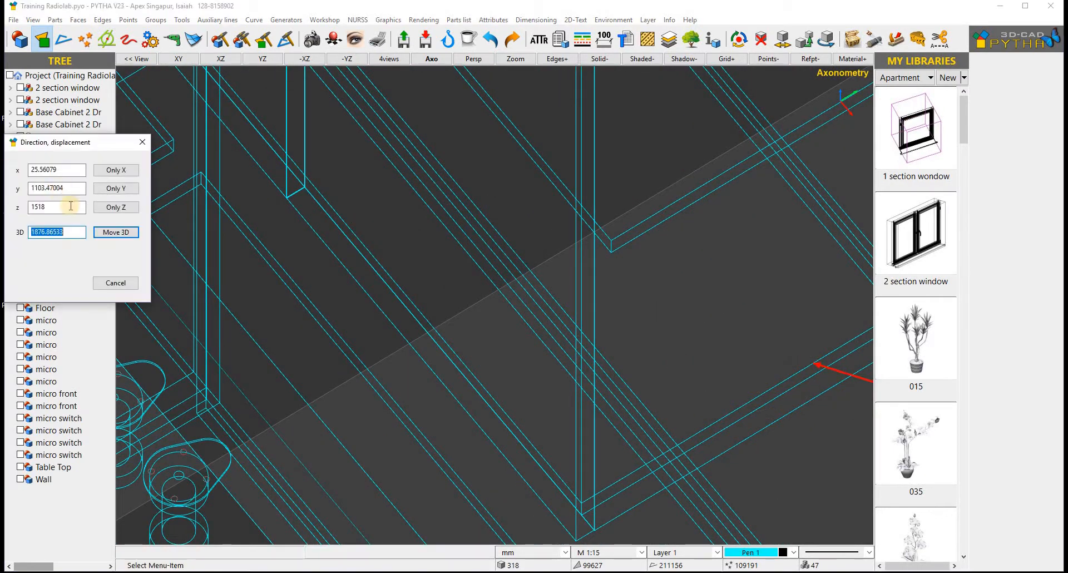
{"action": "left_click", "coordinate": [116, 232]}
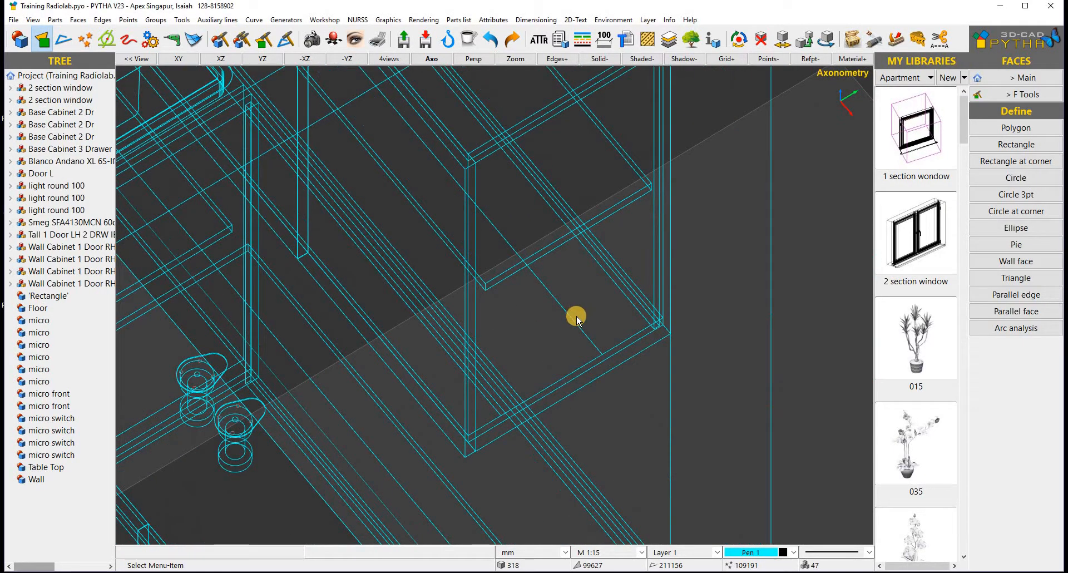
- Move the rectangle again, lowering it slightly along the Z axis with a value of 1
{"action": "right_click", "coordinate": [567, 315]}
{"action": "left_click", "coordinate": [627, 28]}
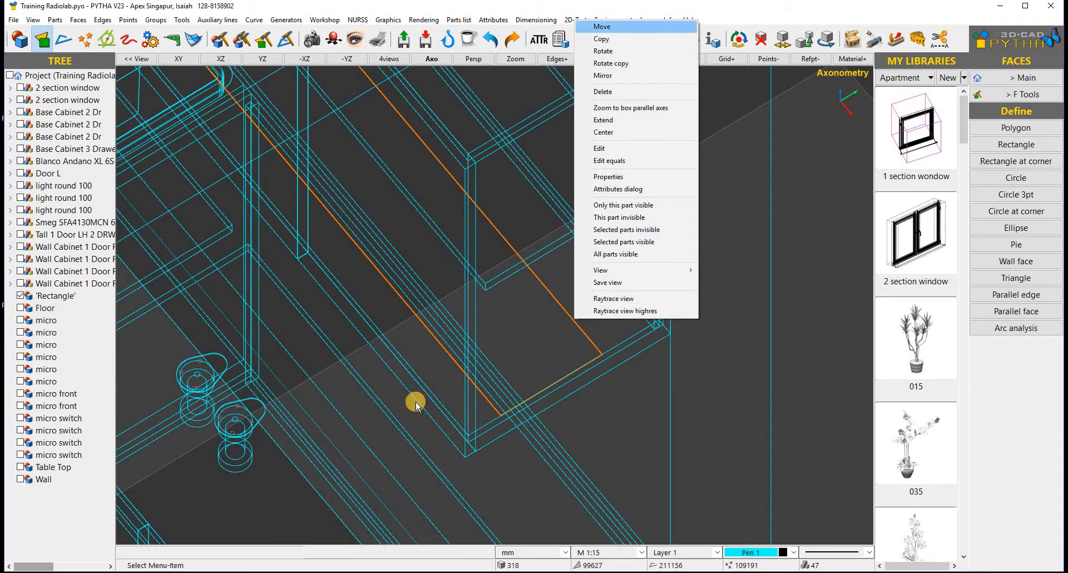
{"action": "scroll", "coordinate": [419, 355], "scroll_direction": "down", "scroll_amount": 5}
{"action": "right_click_drag", "start_coordinate": [405, 318], "coordinate": [488, 314]}
{"action": "scroll", "coordinate": [488, 315], "scroll_direction": "down", "scroll_amount": 3}
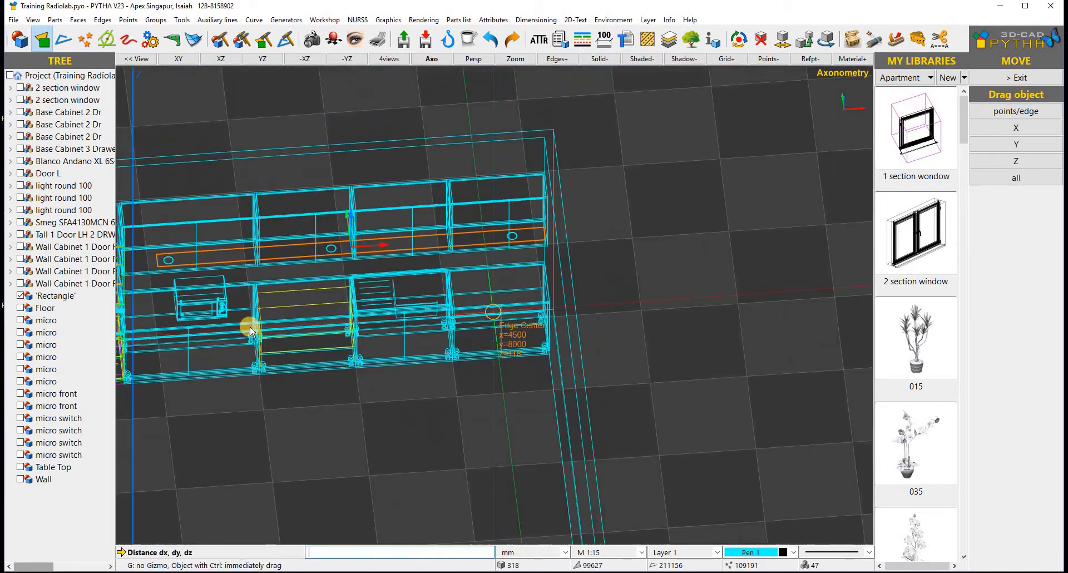
{"action": "right_click_drag", "start_coordinate": [357, 275], "coordinate": [365, 203]}
{"action": "scroll", "coordinate": [365, 203], "scroll_direction": "up", "scroll_amount": 4}
{"action": "scroll", "coordinate": [358, 240], "scroll_direction": "up", "scroll_amount": 2}
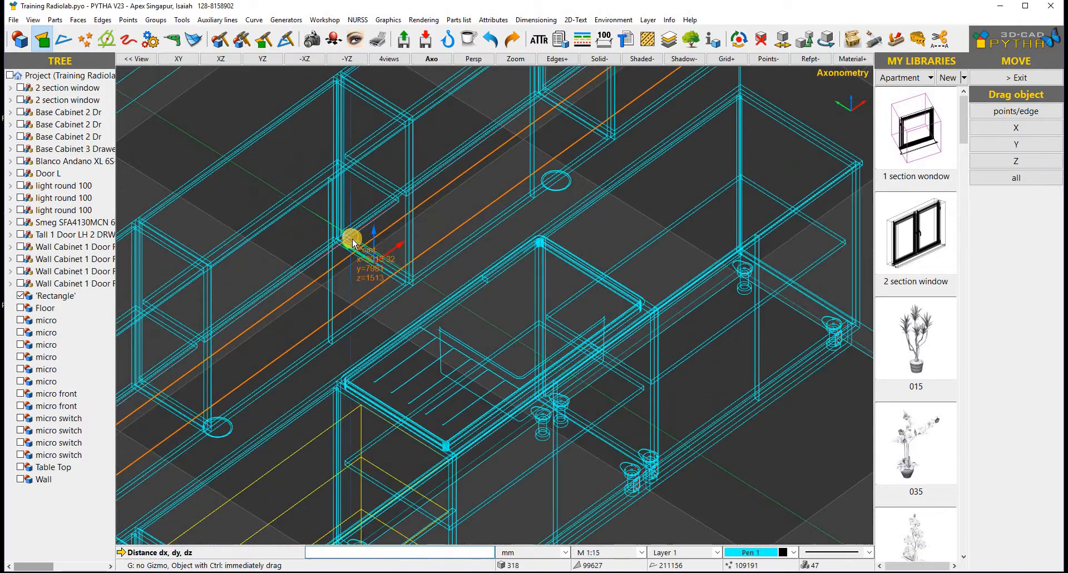
{"action": "left_click_drag", "start_coordinate": [367, 234], "coordinate": [373, 255]}
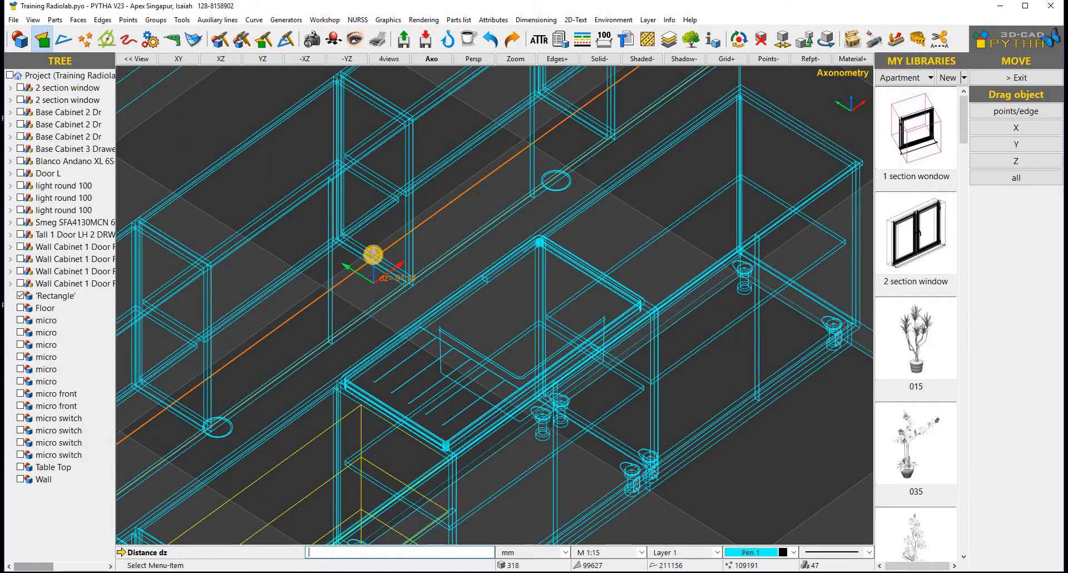
{"action": "type", "text": "1"}
{"action": "key", "text": "Return"}
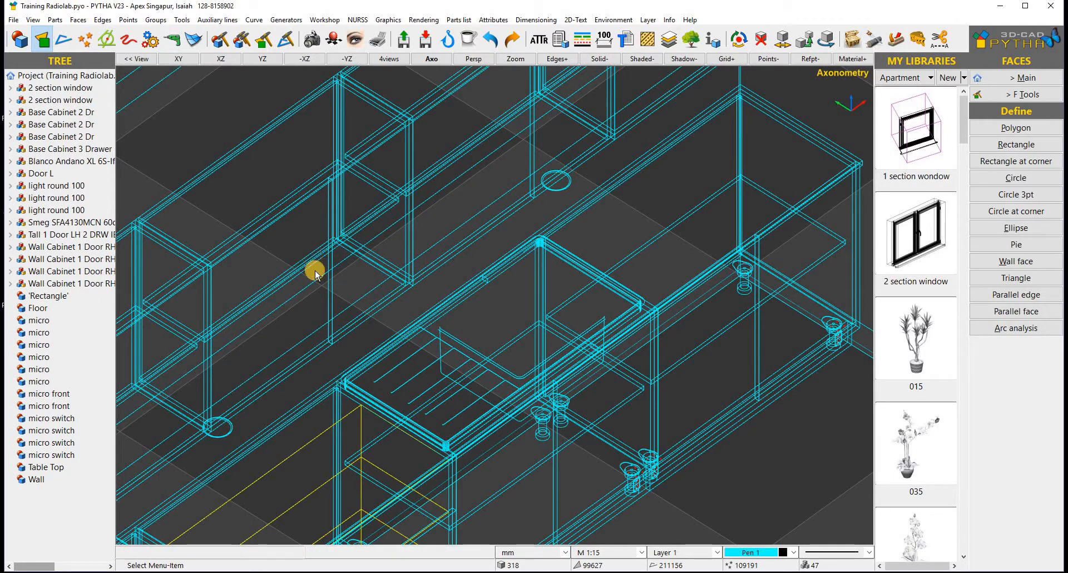
- Change the rectangle's I2 dimension from 172.51 to 30 mm, making it 4008.1 by 30 mm
{"action": "left_click", "coordinate": [344, 313]}
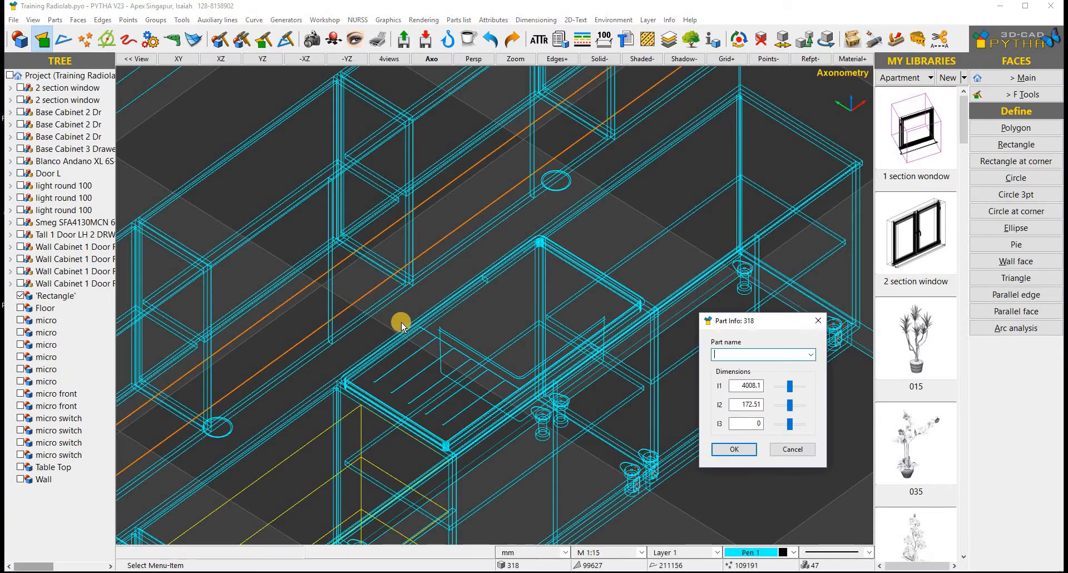
{"action": "double_click", "coordinate": [745, 404]}
{"action": "type", "text": "30"}
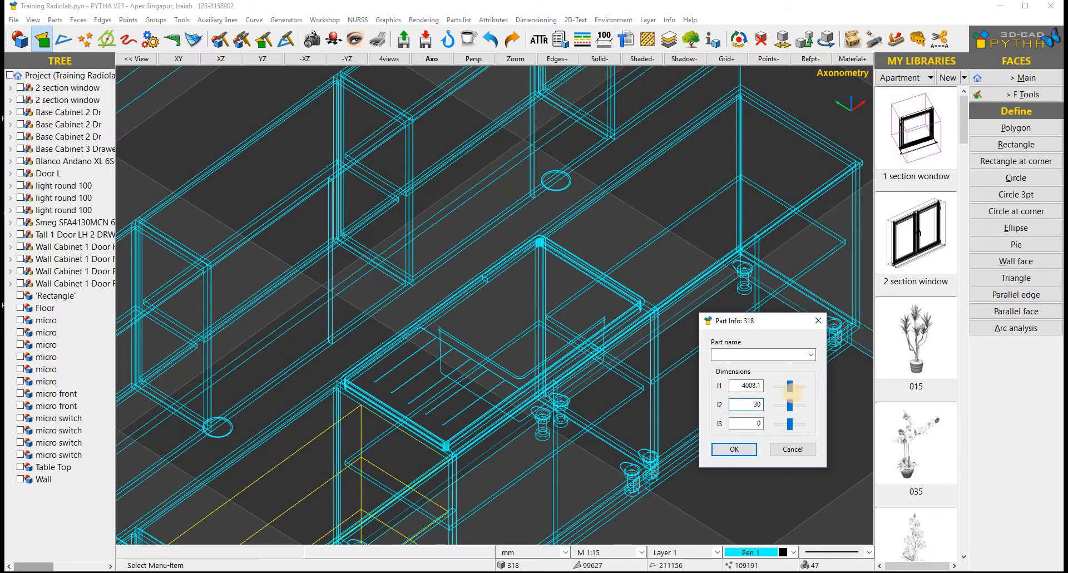
{"action": "key", "text": "Return"}
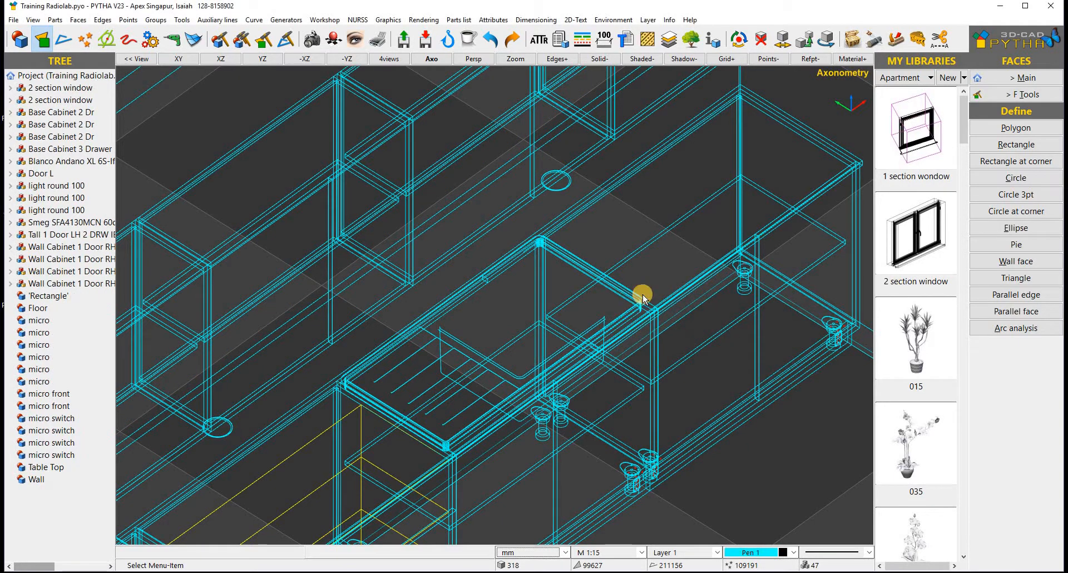
{"action": "scroll", "coordinate": [638, 296], "scroll_direction": "down", "scroll_amount": 3}
{"action": "middle_click_drag", "start_coordinate": [600, 326], "coordinate": [686, 255]}
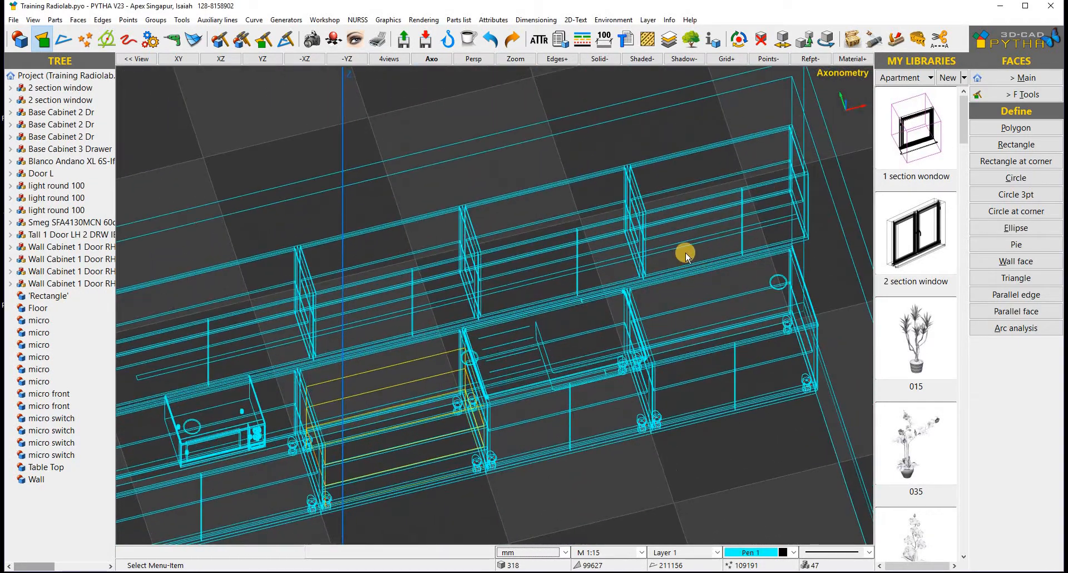
- Move the 30 mm strip along Y across the depth of the wall cabinets
{"action": "right_click", "coordinate": [686, 248]}
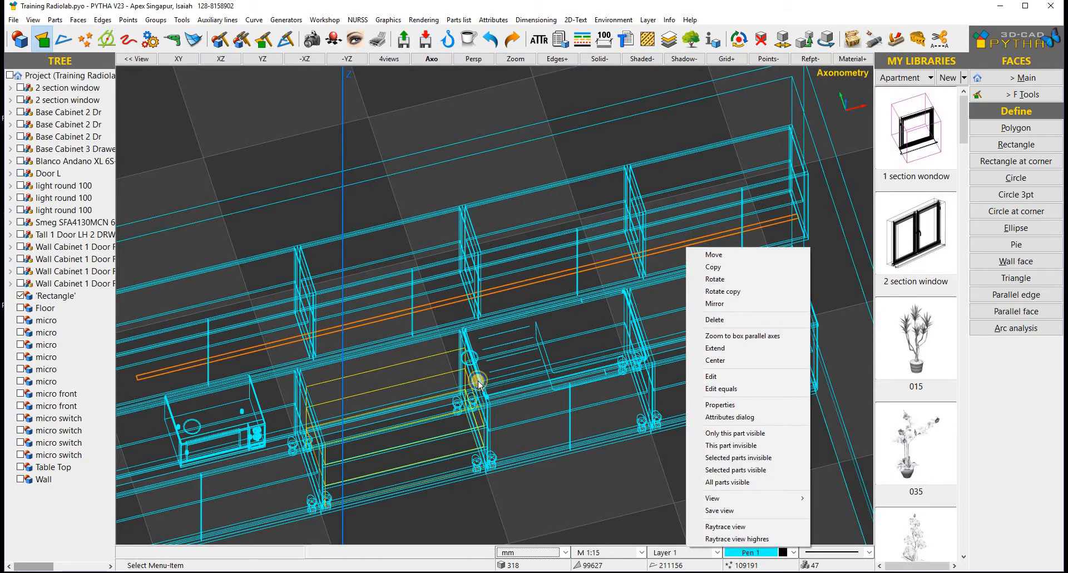
{"action": "right_click_drag", "start_coordinate": [477, 381], "coordinate": [549, 367]}
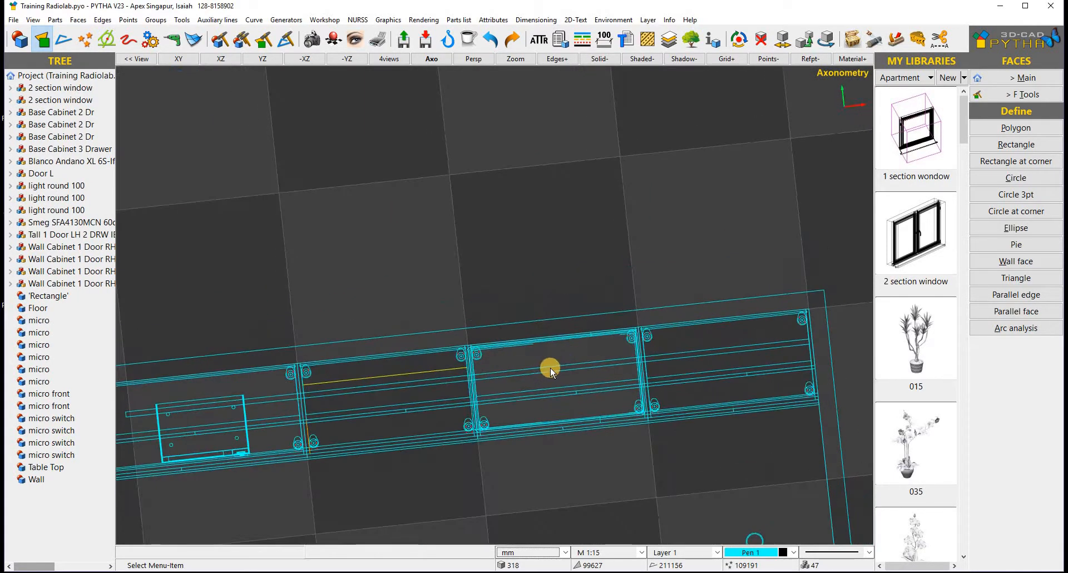
{"action": "right_click", "coordinate": [566, 364]}
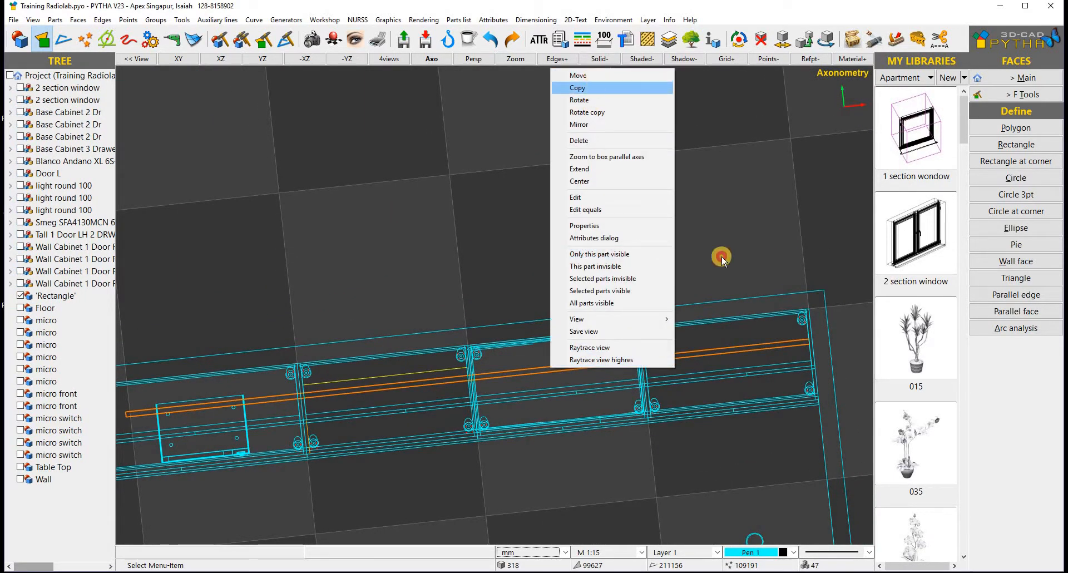
{"action": "left_click", "coordinate": [578, 75]}
{"action": "mouse_move", "coordinate": [604, 332]}
{"action": "left_mouse_down"}
{"action": "mouse_move", "coordinate": [600, 344]}
{"action": "mouse_move", "coordinate": [601, 329]}
{"action": "left_mouse_up"}
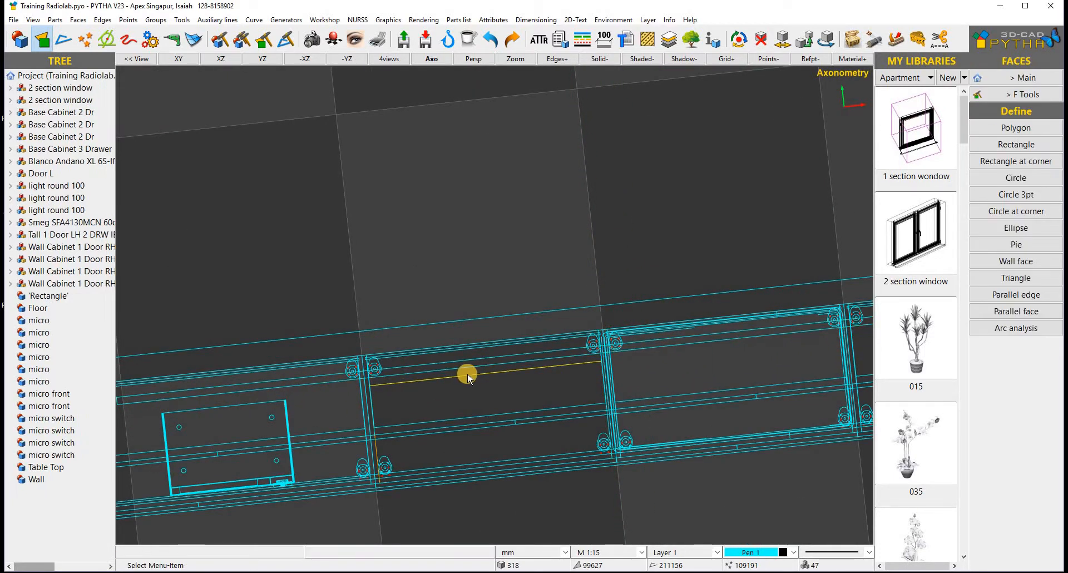
{"action": "scroll", "coordinate": [463, 381], "scroll_direction": "down", "scroll_amount": 3}
{"action": "middle_click_drag", "start_coordinate": [679, 348], "coordinate": [354, 291]}
{"action": "scroll", "coordinate": [354, 291], "scroll_direction": "up", "scroll_amount": 2}
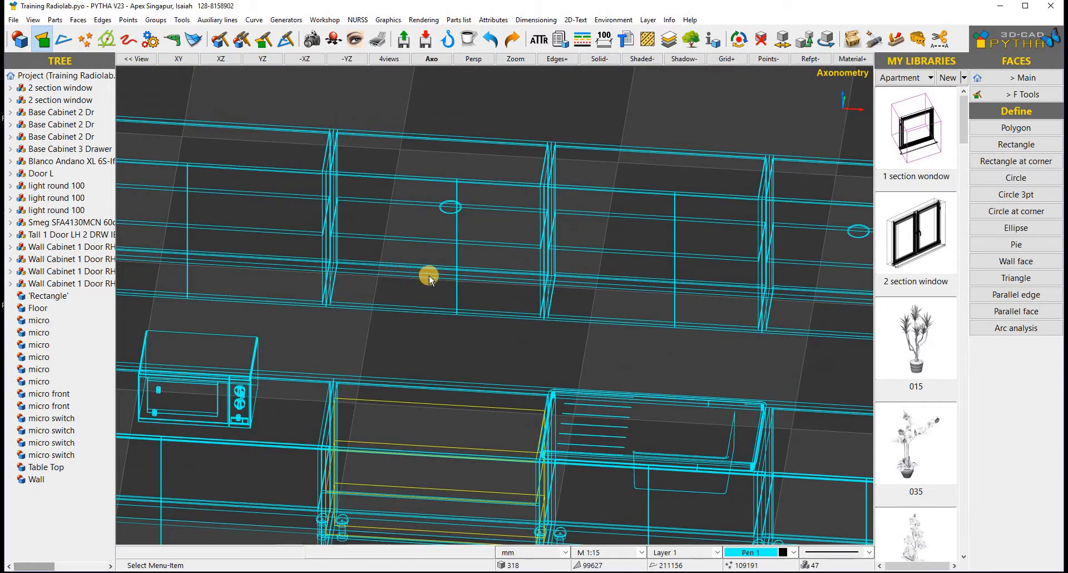
- Shift the strip along X by dx=-184.68 mm along the cabinet run
{"action": "right_click", "coordinate": [404, 275]}
{"action": "key", "text": "Return"}
{"action": "scroll", "coordinate": [829, 370], "scroll_direction": "down", "scroll_amount": 2}
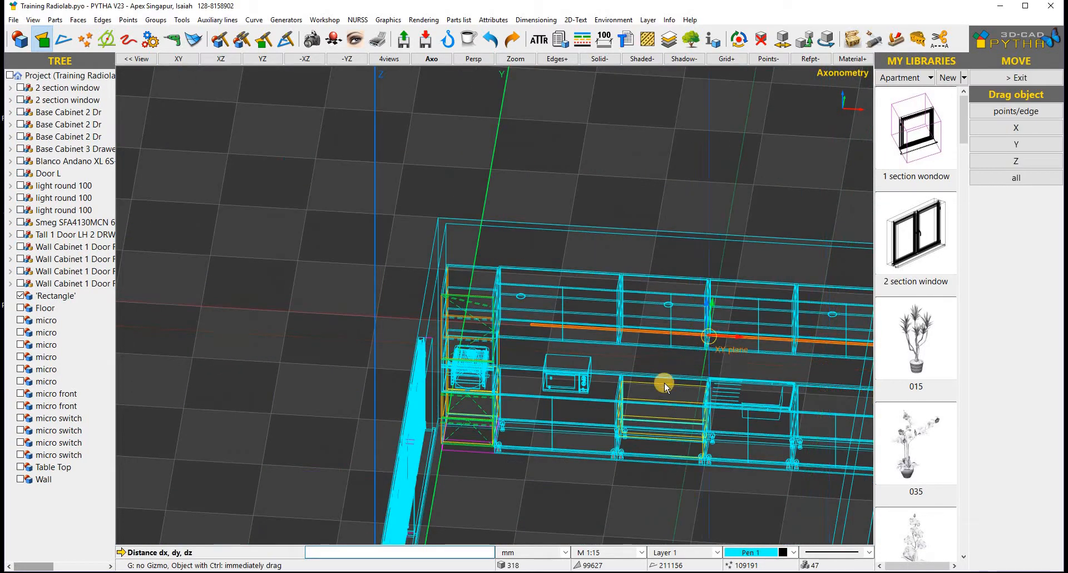
{"action": "scroll", "coordinate": [700, 367], "scroll_direction": "down", "scroll_amount": 2}
{"action": "left_click_drag", "start_coordinate": [730, 354], "coordinate": [720, 349]}
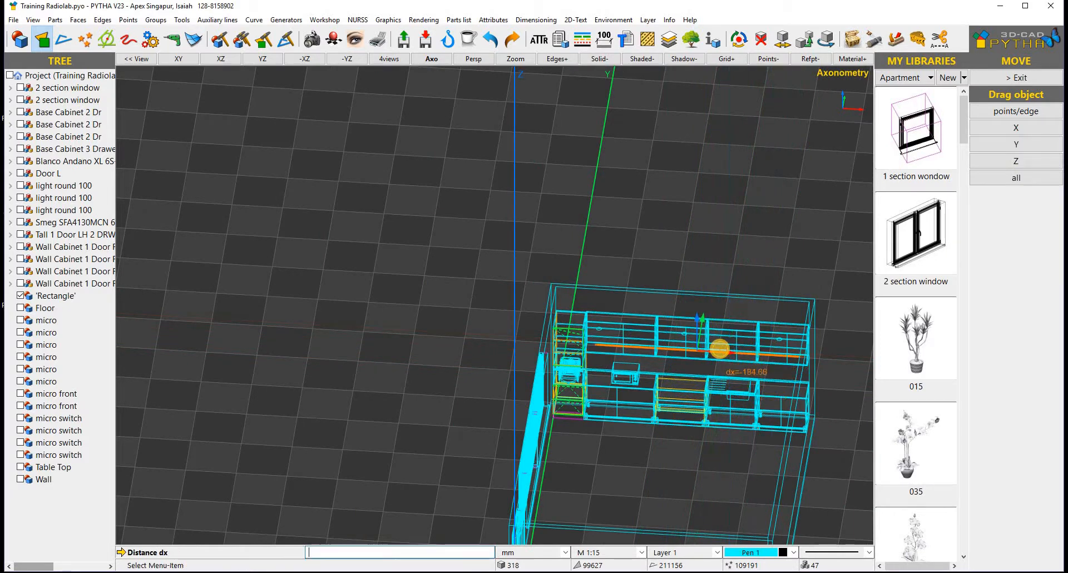
{"action": "right_click", "coordinate": [761, 373]}
{"action": "scroll", "coordinate": [760, 373], "scroll_direction": "up", "scroll_amount": 2}
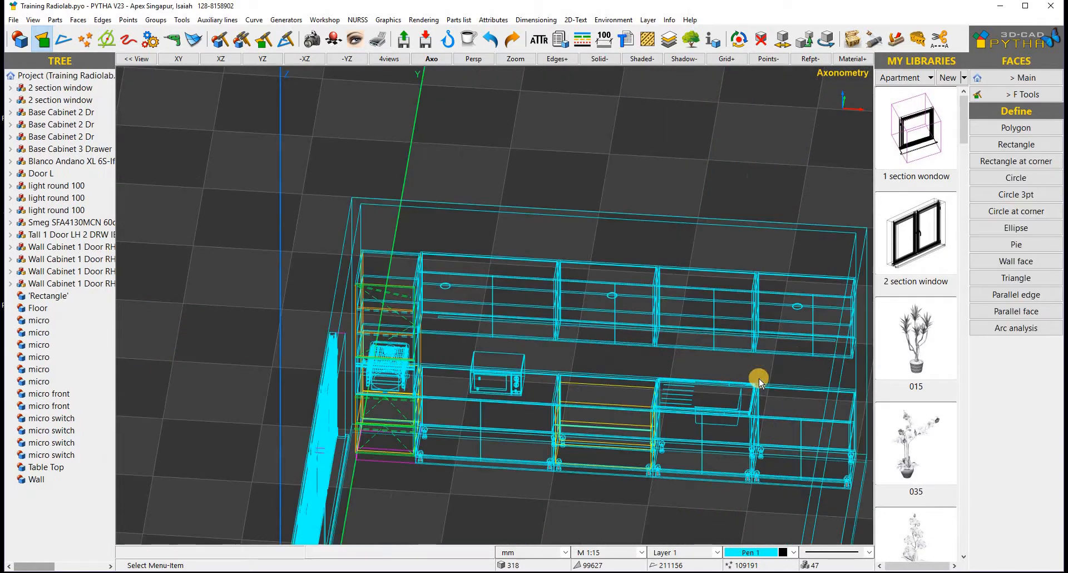
{"action": "scroll", "coordinate": [403, 357], "scroll_direction": "up", "scroll_amount": 2}
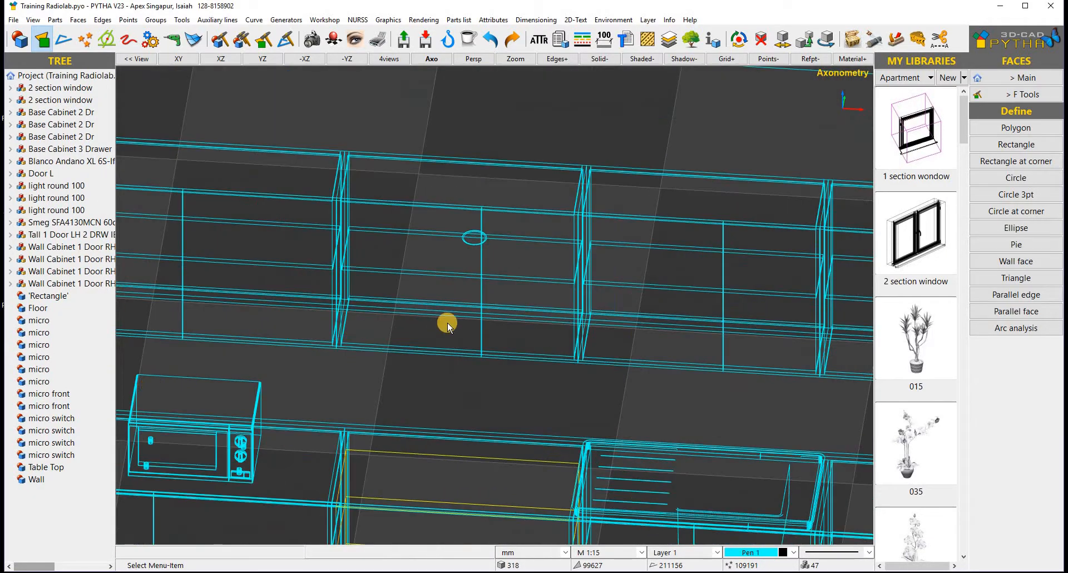
{"action": "scroll", "coordinate": [500, 342], "scroll_direction": "up", "scroll_amount": 2}
{"action": "middle_click_drag", "start_coordinate": [488, 339], "coordinate": [441, 329]}
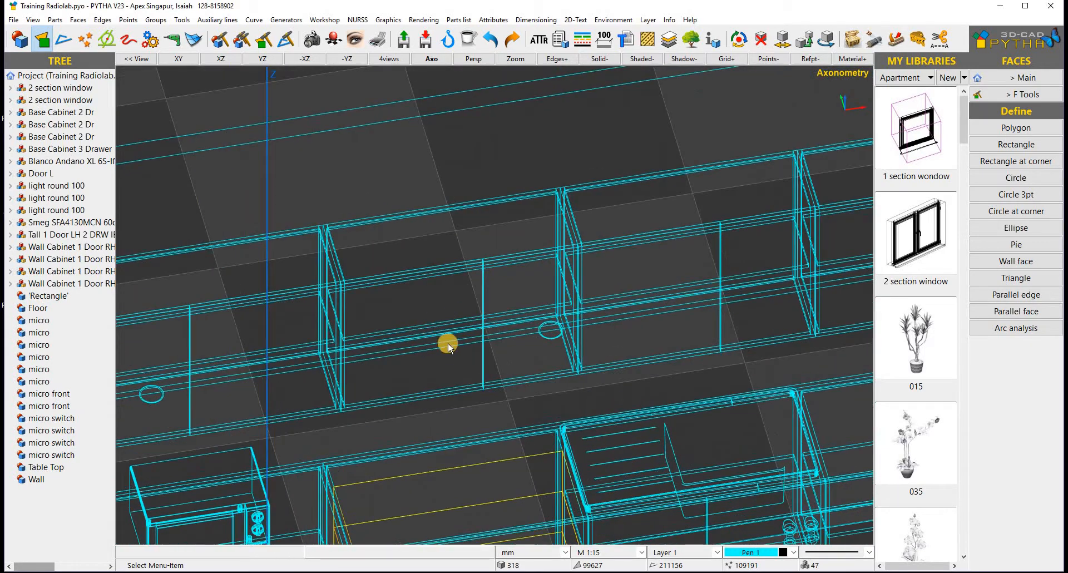
- Enter light_500_LED as the strip's Part name in Part Info
{"action": "double_click", "coordinate": [448, 342]}
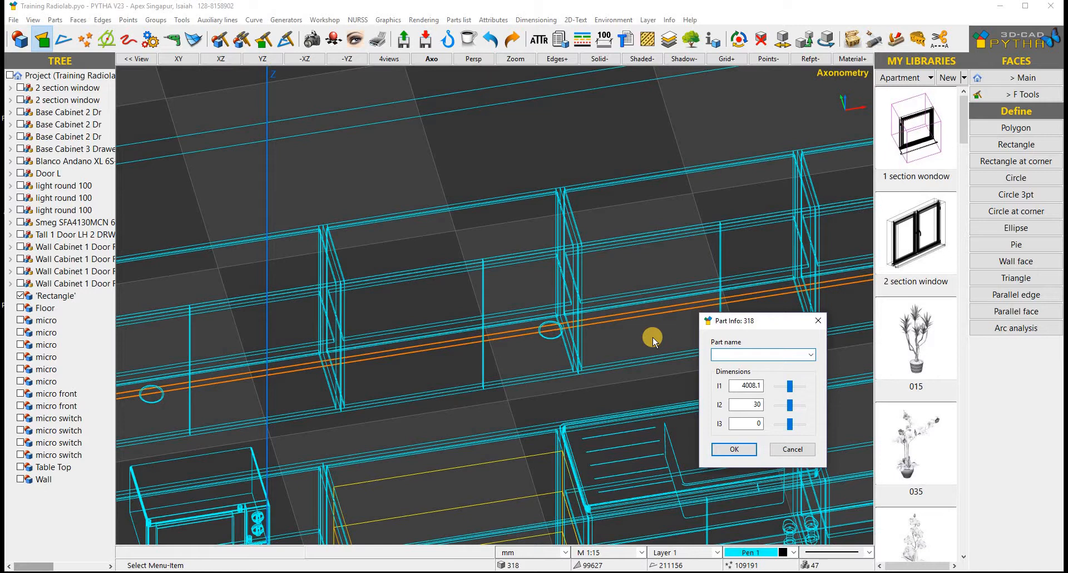
{"action": "type", "text": "light_500_LED"}
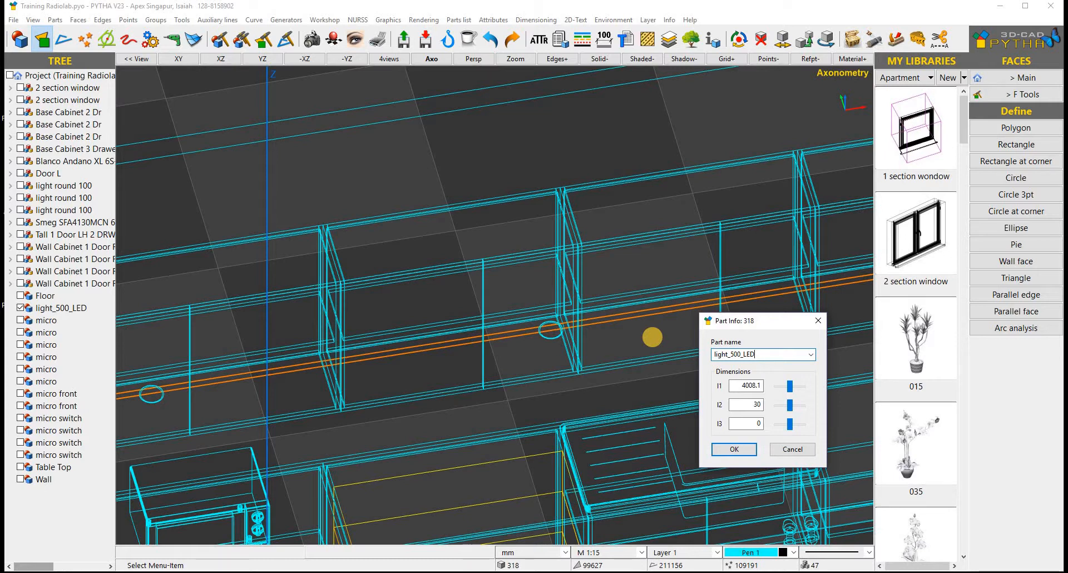
{"action": "key", "text": "Return"}
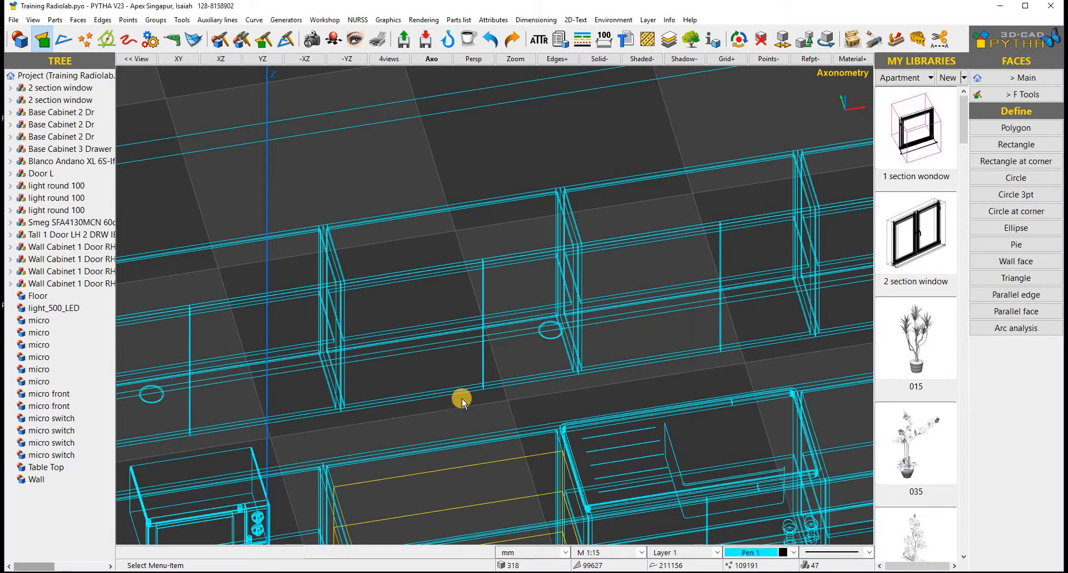
- Show the LED strip face's normal with Info > Normals, revealing it points upward
{"action": "middle_click_drag", "start_coordinate": [542, 379], "coordinate": [510, 347]}
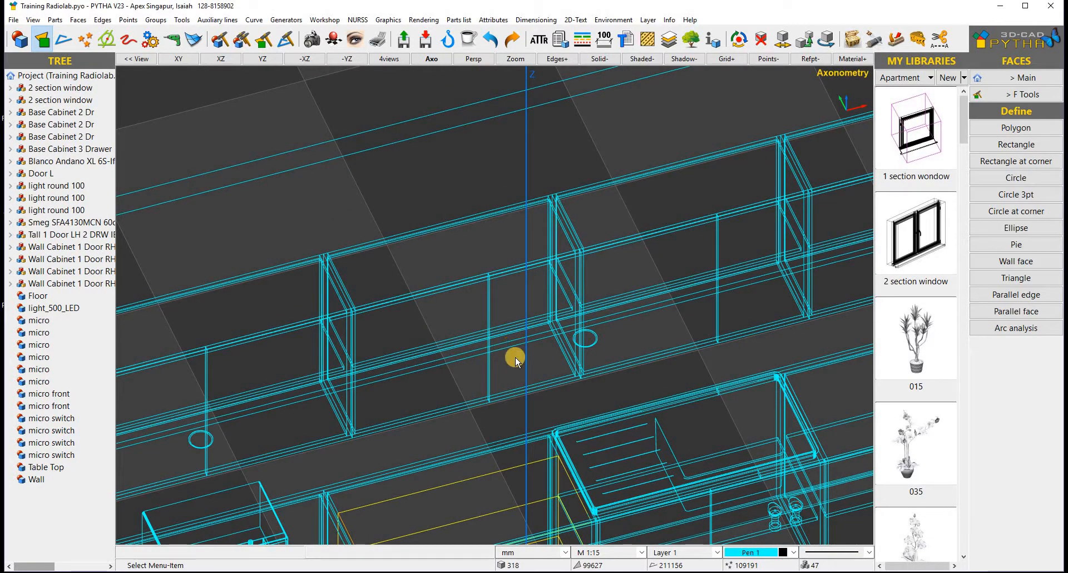
{"action": "left_click", "coordinate": [667, 20]}
{"action": "left_click", "coordinate": [717, 117]}
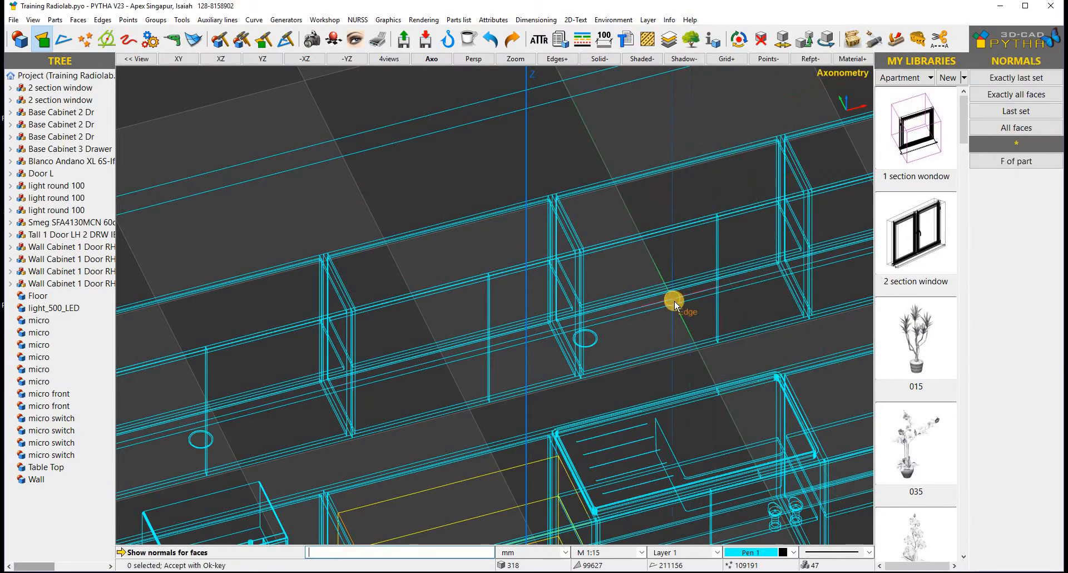
{"action": "left_click", "coordinate": [674, 301]}
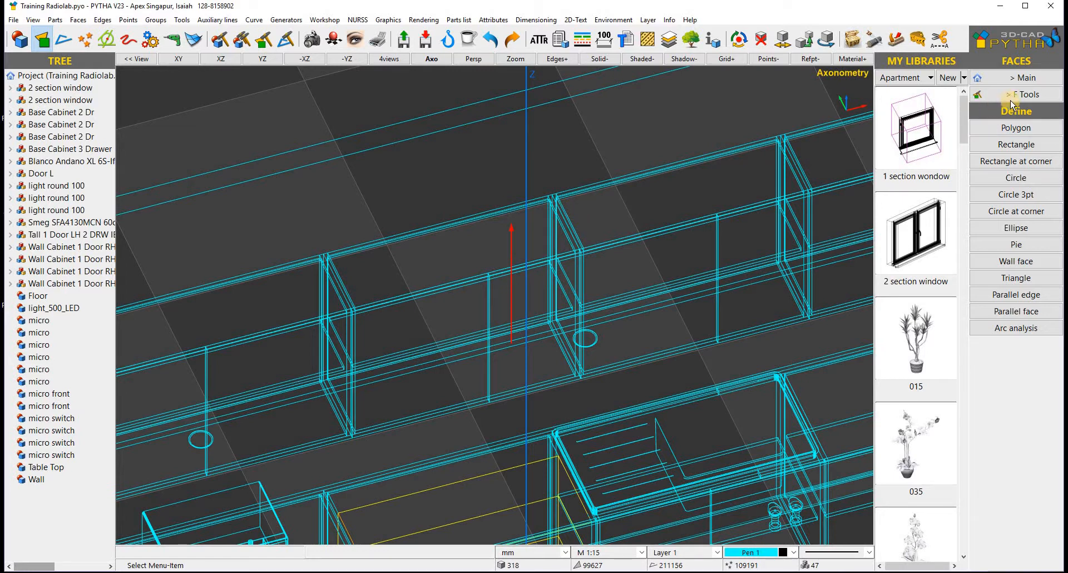
- Invert the LED strip face with F Tools Invert so its normal points down to the worktop
{"action": "left_click", "coordinate": [1037, 99]}
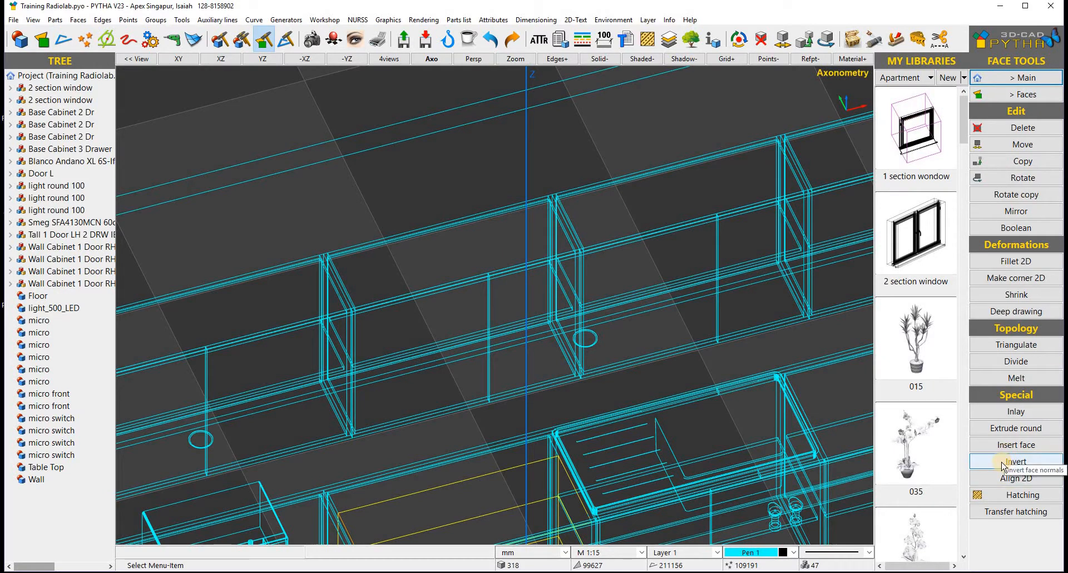
{"action": "left_click", "coordinate": [1004, 463]}
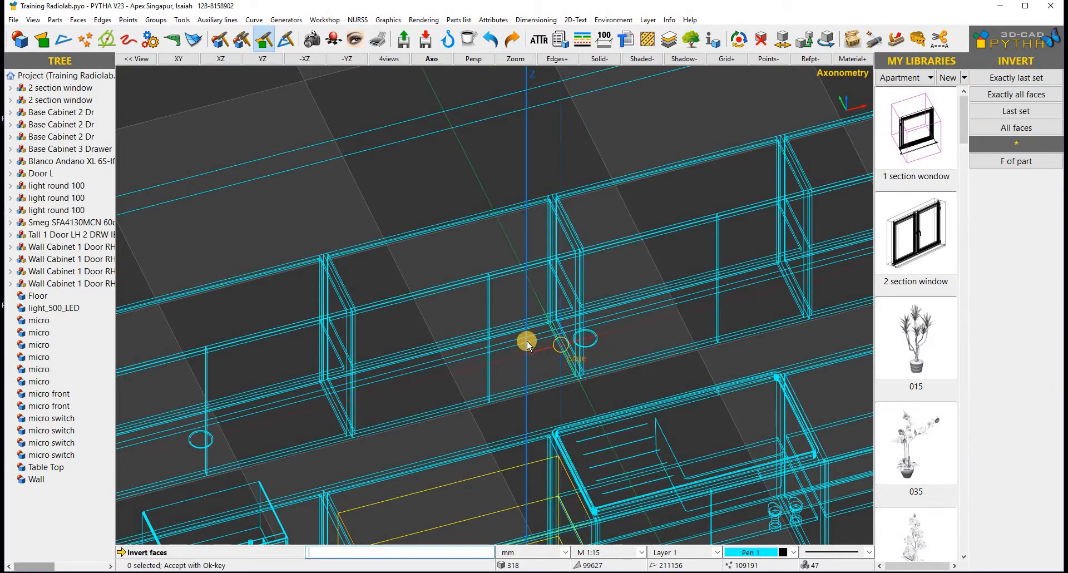
{"action": "left_click", "coordinate": [448, 362]}
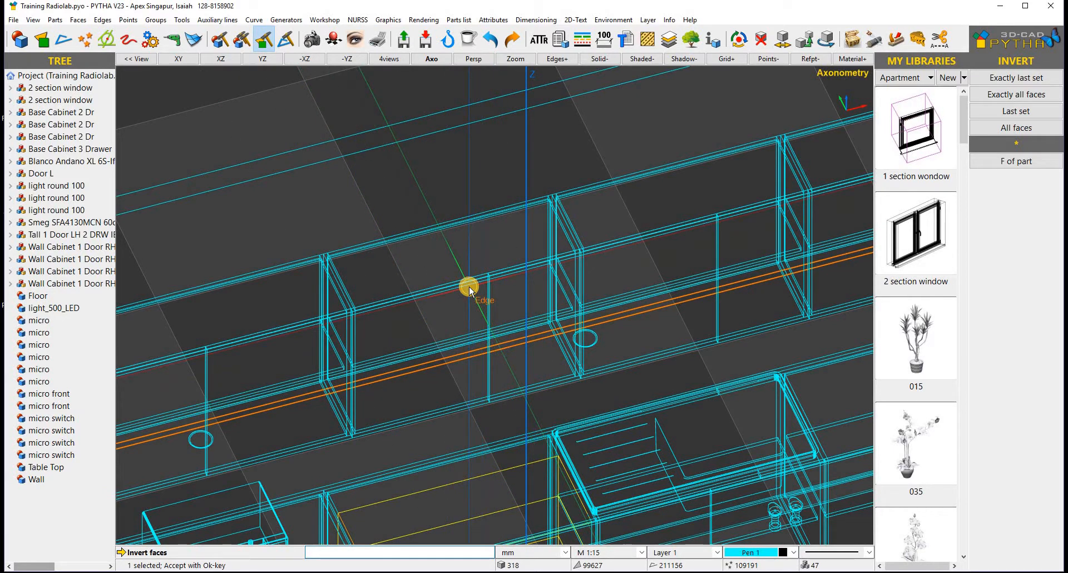
{"action": "right_click", "coordinate": [468, 287]}
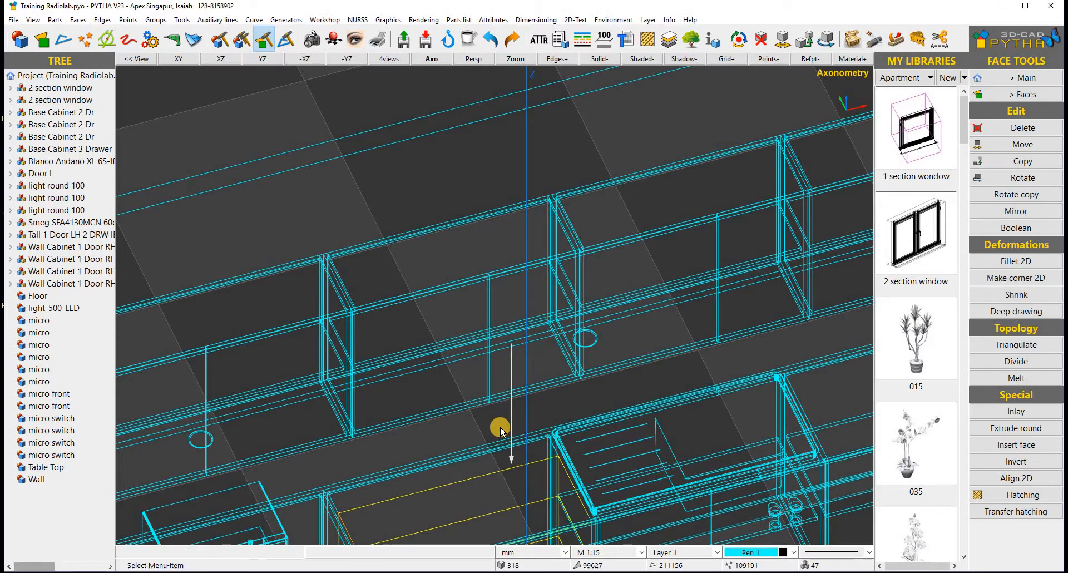
{"action": "scroll", "coordinate": [485, 379], "scroll_direction": "down", "scroll_amount": 6}
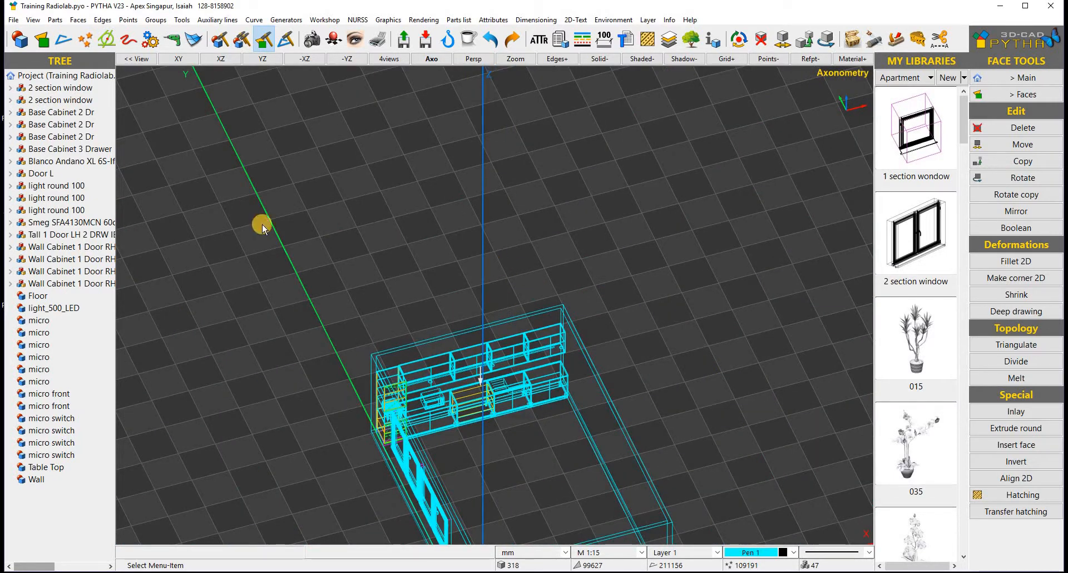
- Save the Training Radiolab project and branch to RADIOLAB, confirming to leave MODEL
{"action": "left_click", "coordinate": [14, 20]}
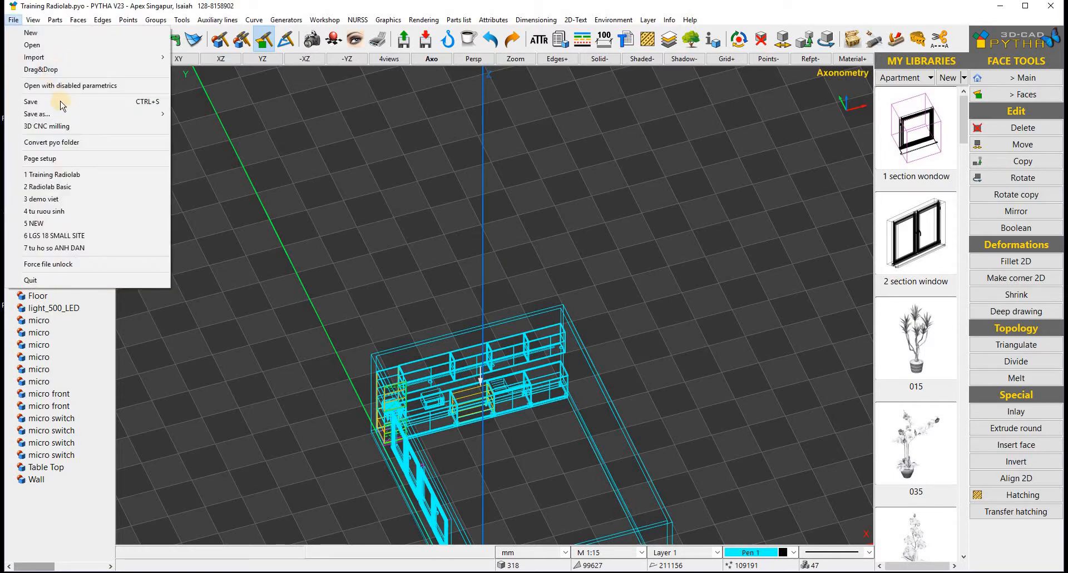
{"action": "left_click", "coordinate": [61, 102]}
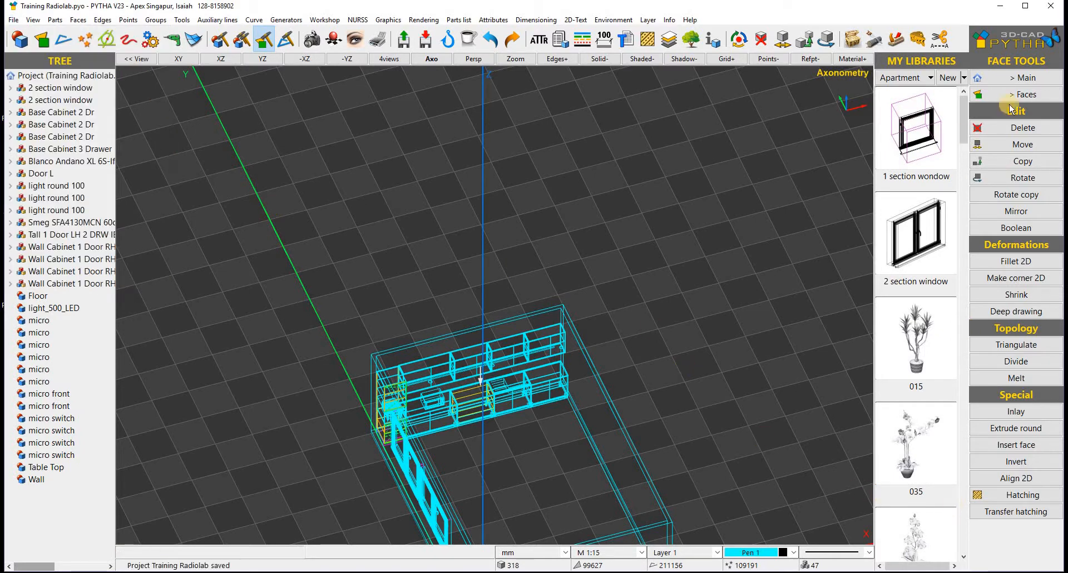
{"action": "left_click", "coordinate": [1023, 77]}
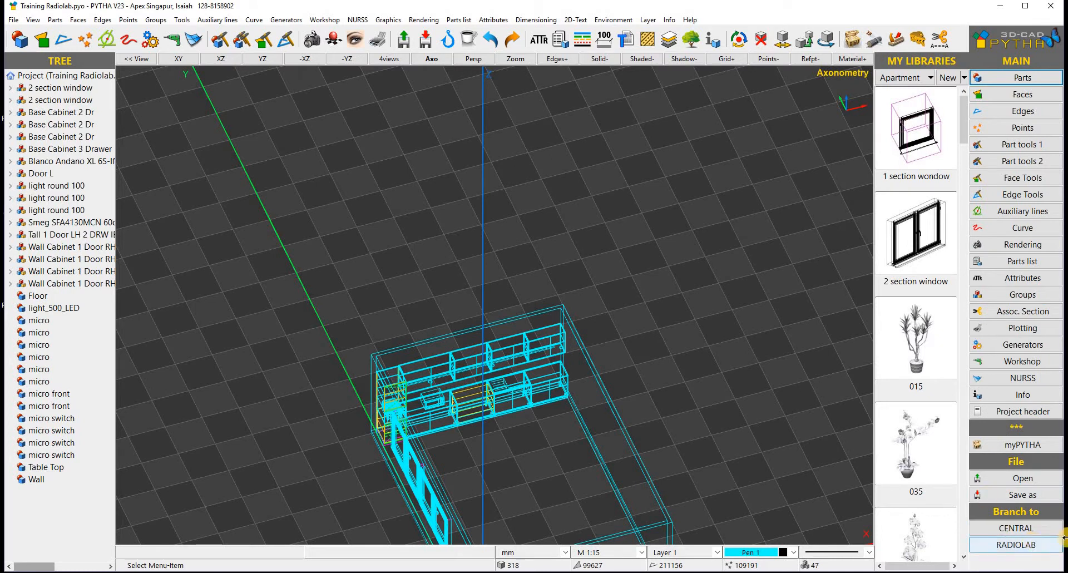
{"action": "left_click", "coordinate": [1014, 543]}
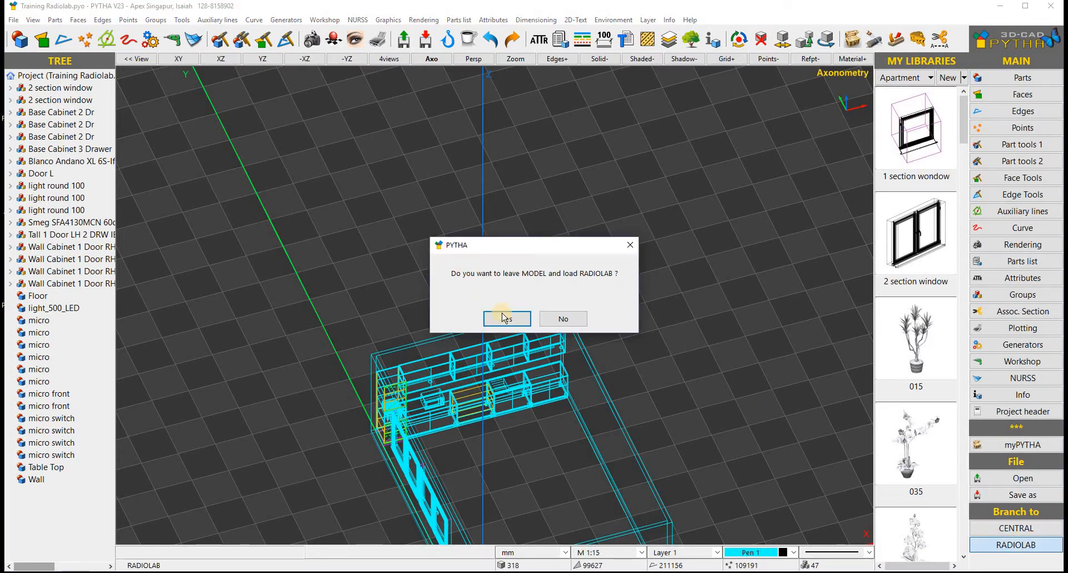
{"action": "left_click", "coordinate": [506, 318]}
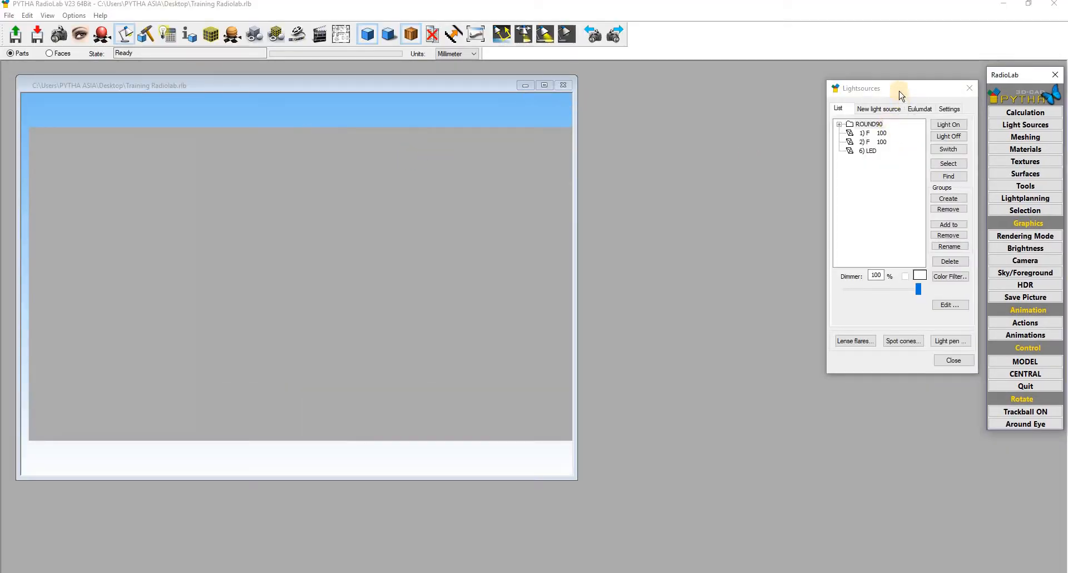
- Close and reopen the Lightsources list, showing the ROUND90 group, two F lights and LED
{"action": "left_click", "coordinate": [932, 95]}
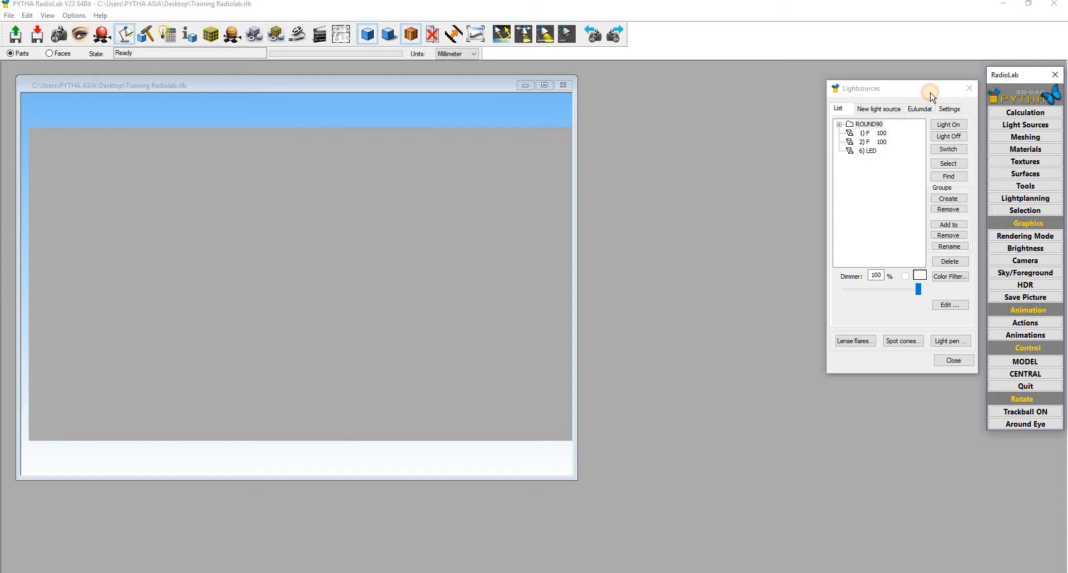
{"action": "left_click", "coordinate": [966, 92]}
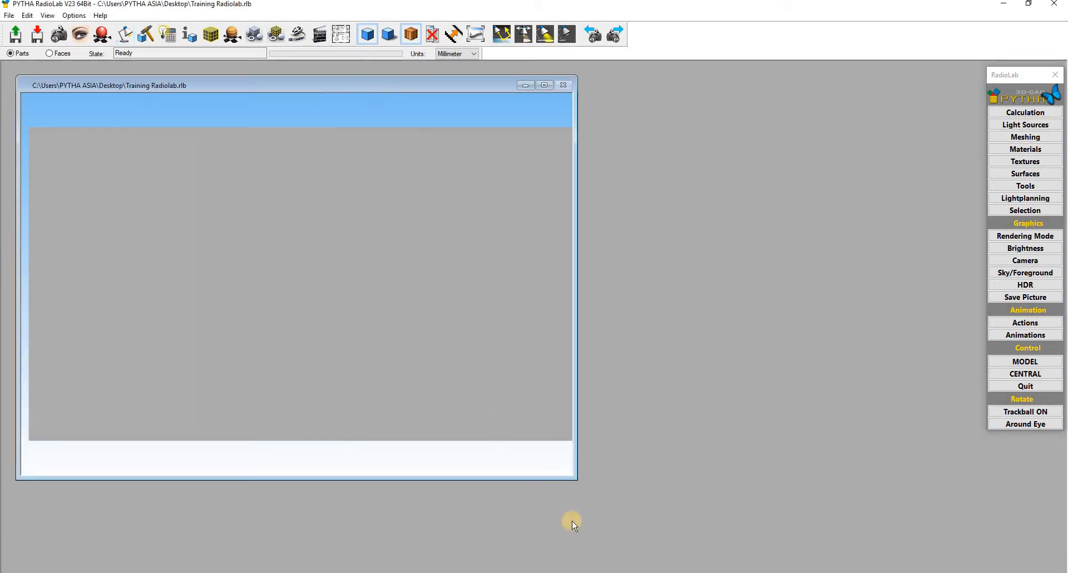
{"action": "left_click", "coordinate": [1037, 126]}
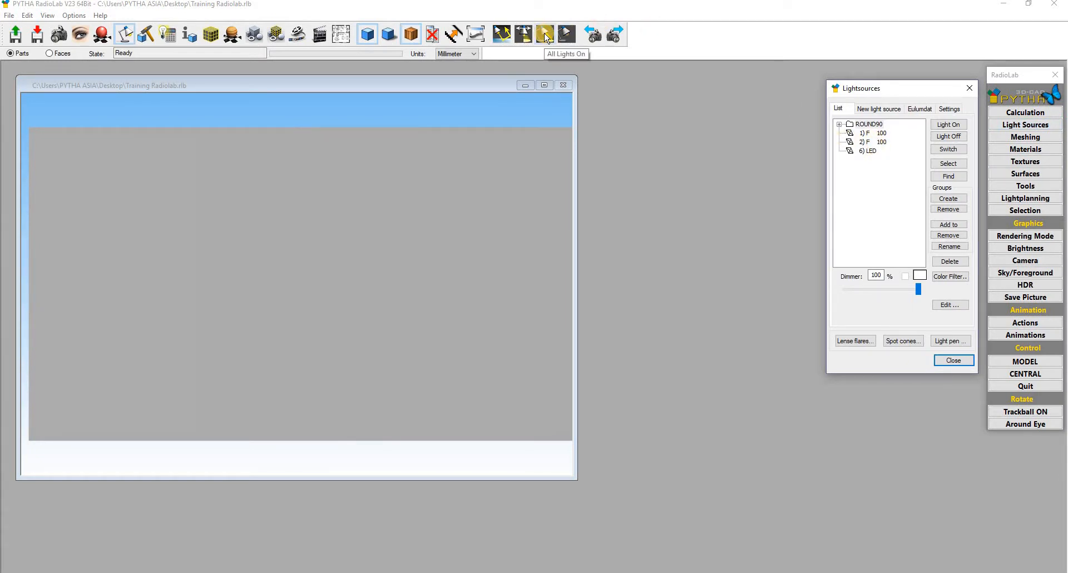
- Turn on all lights and the Indirect light, then show the rendered kitchen with glowing spots
{"action": "left_click", "coordinate": [543, 36]}
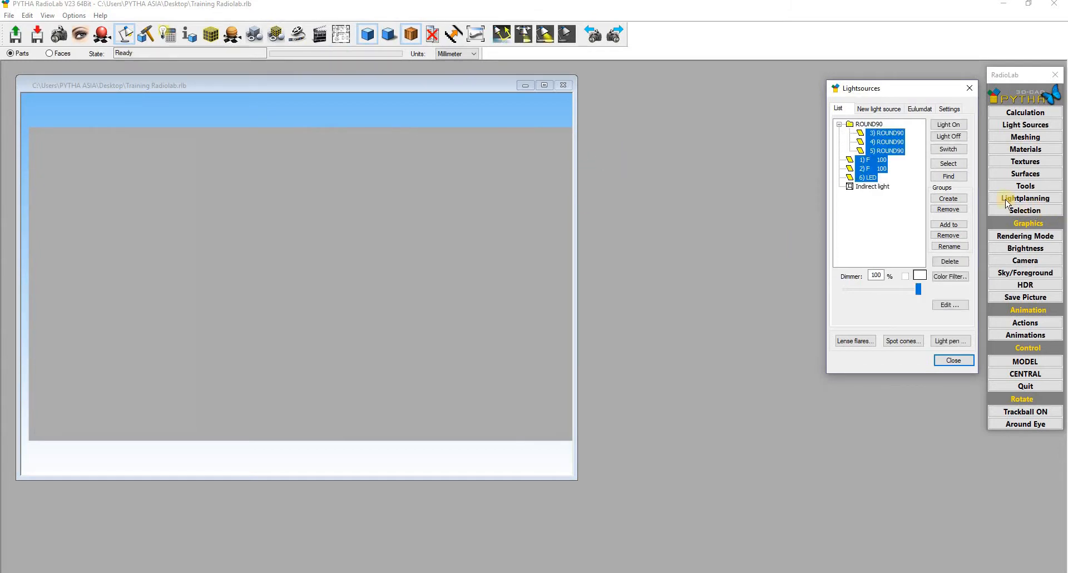
{"action": "left_click", "coordinate": [883, 188]}
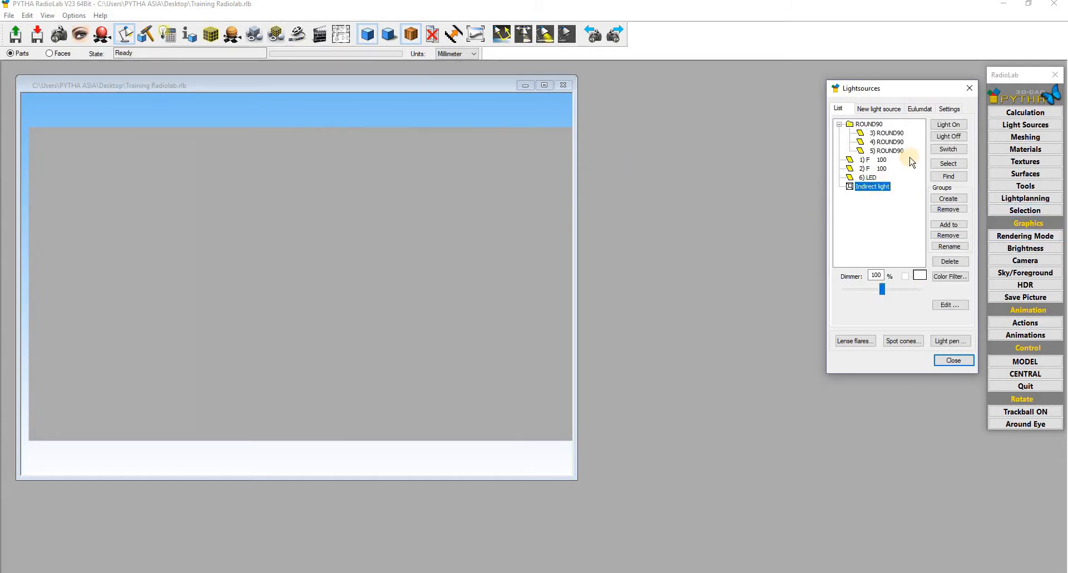
{"action": "left_click", "coordinate": [944, 125]}
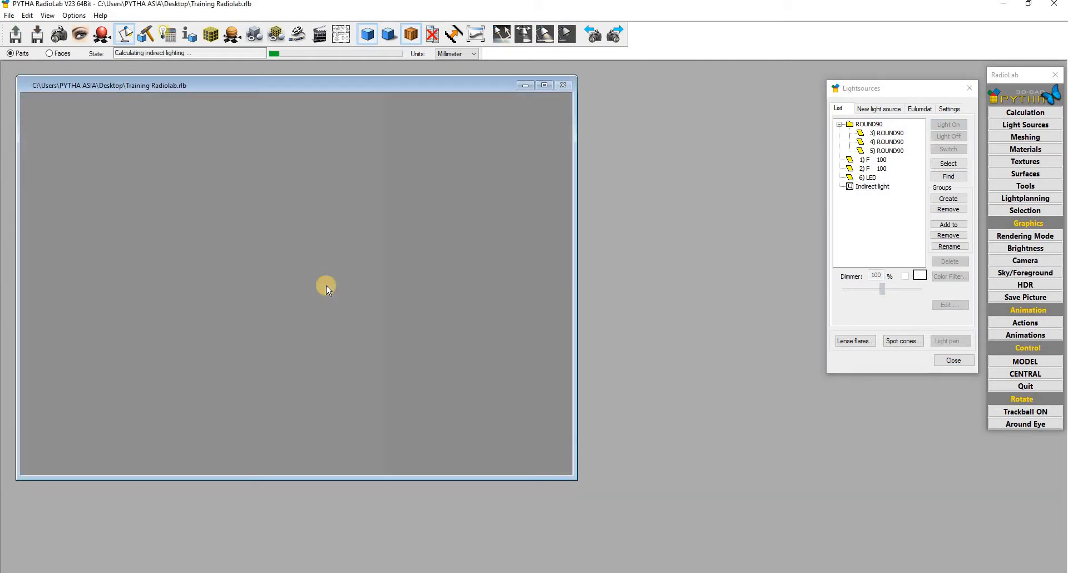
{"action": "scroll", "coordinate": [329, 278], "scroll_direction": "up", "scroll_amount": 8}
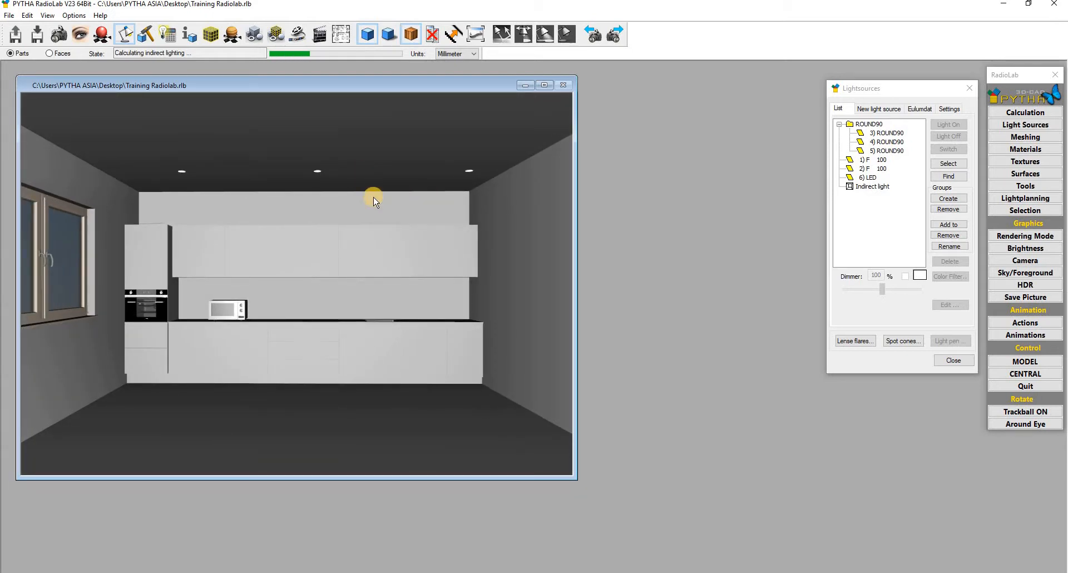
{"action": "left_click", "coordinate": [389, 37]}
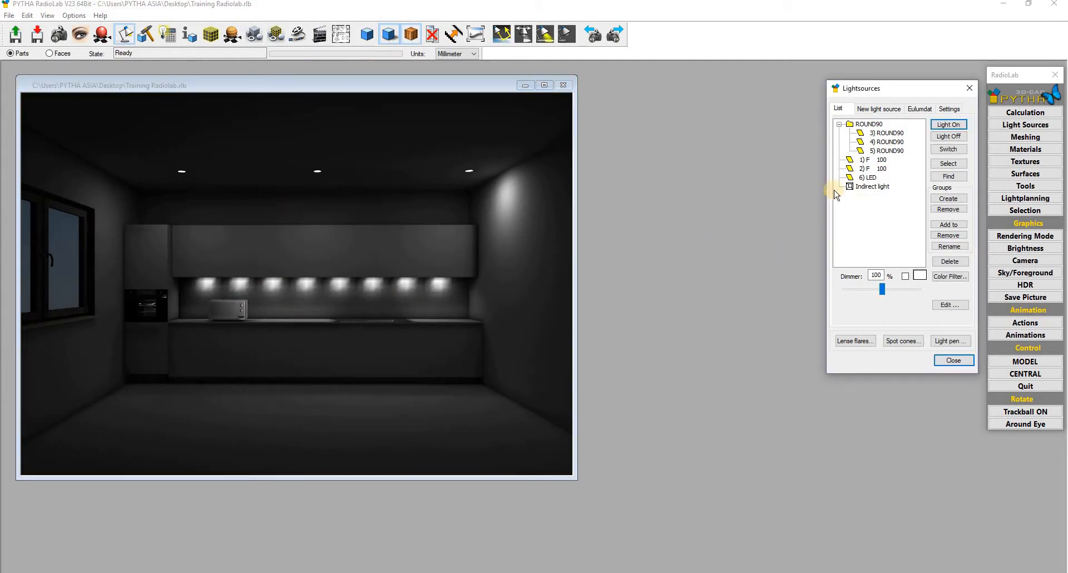
- Toggle the Indirect light off and back on to recalculate the kitchen's indirect lighting
{"action": "left_click", "coordinate": [944, 151]}
{"action": "left_click", "coordinate": [953, 126]}
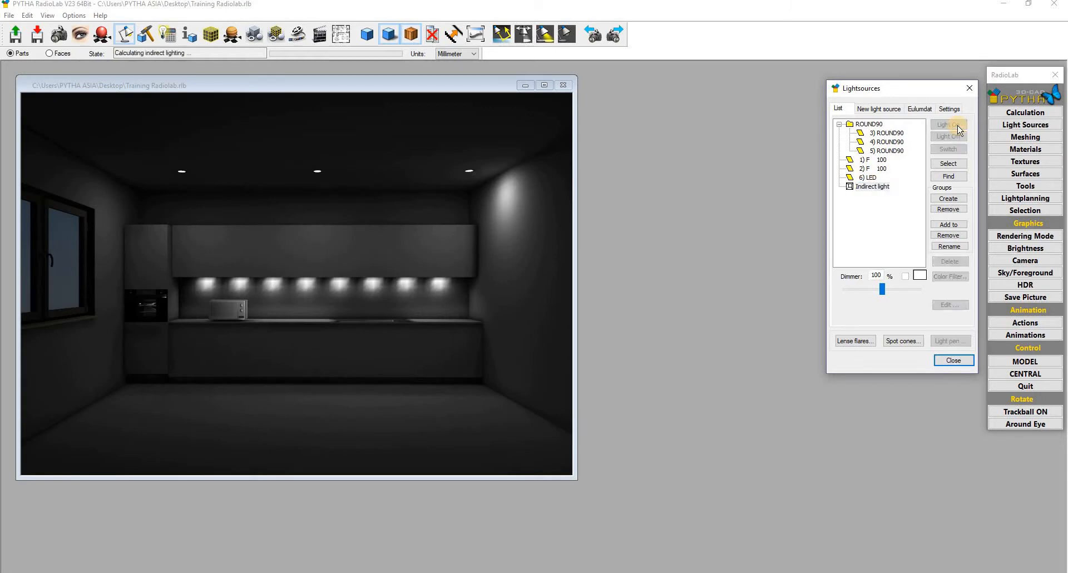
{"action": "left_click", "coordinate": [876, 187]}
{"action": "left_click", "coordinate": [382, 284]}
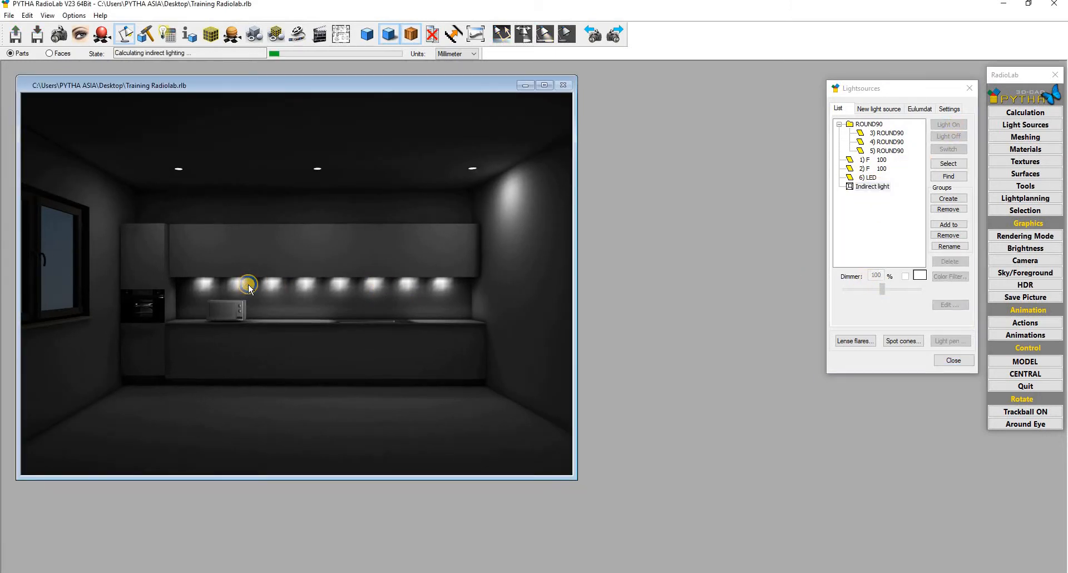
{"action": "right_click", "coordinate": [248, 285]}
{"action": "left_click", "coordinate": [351, 276]}
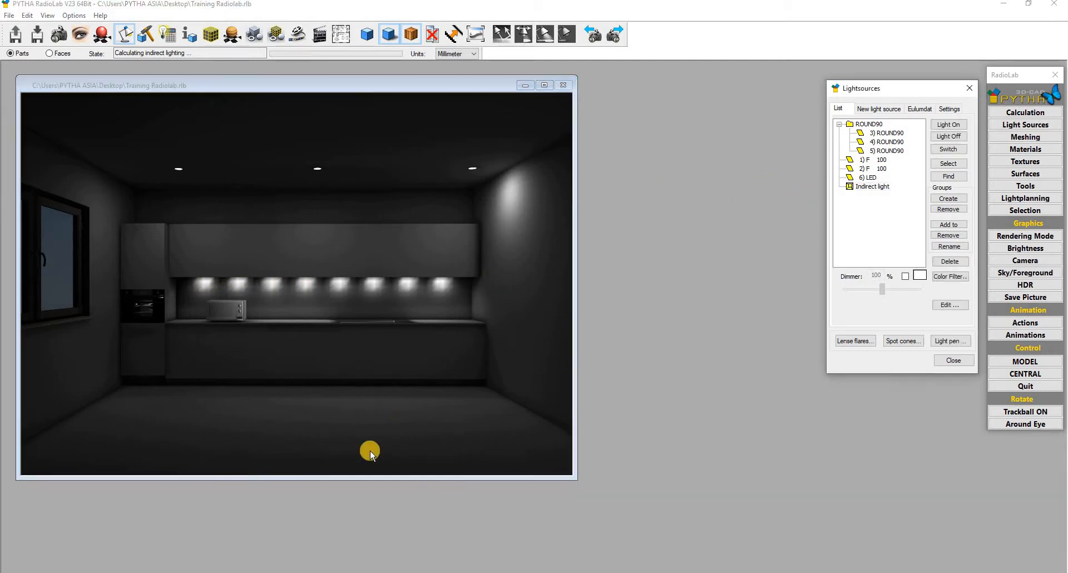
- Change the 6) LED light's Facelight resolution so it glows as one continuous strip
{"action": "double_click", "coordinate": [870, 178]}
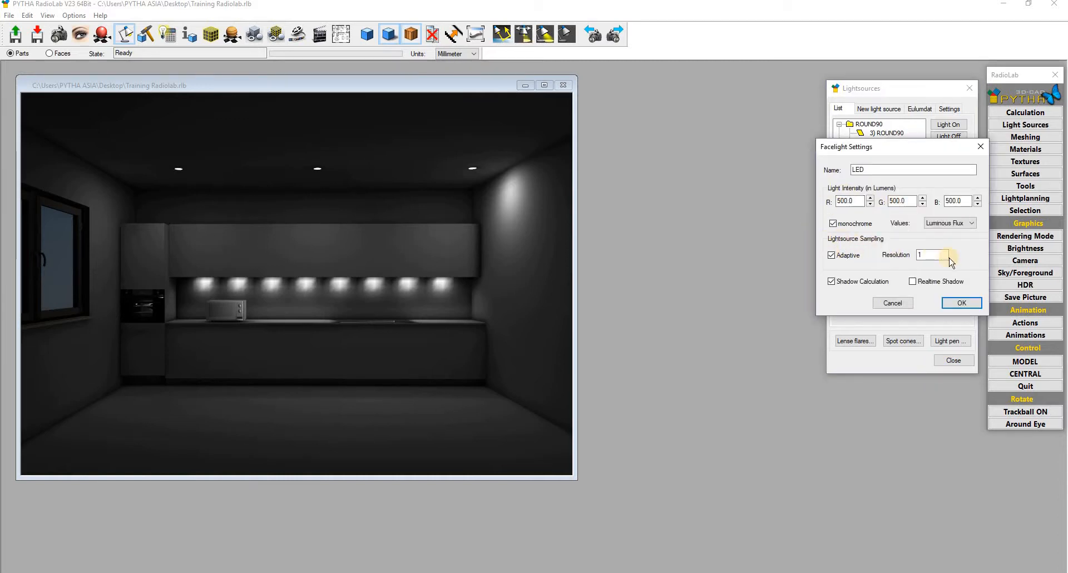
{"action": "double_click", "coordinate": [923, 254]}
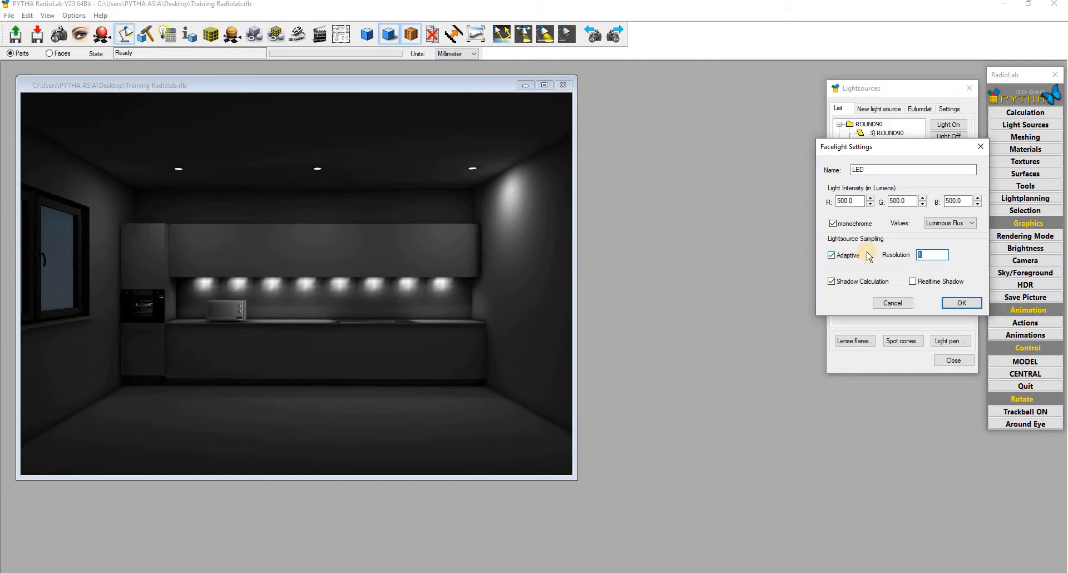
{"action": "left_click", "coordinate": [962, 302]}
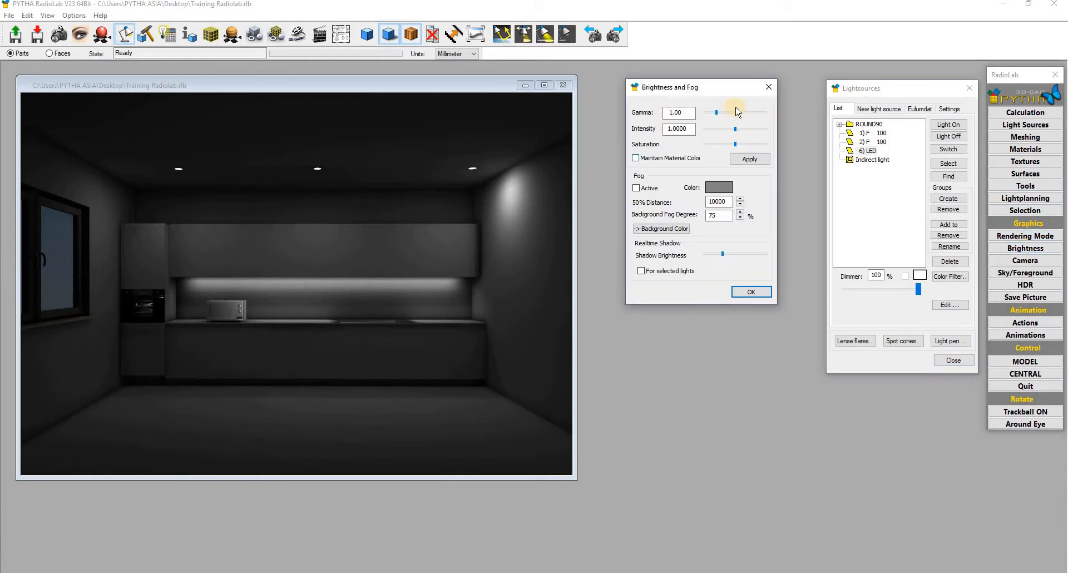
- Raise the render gamma to 3.00 and orbit the view toward the window wall
{"action": "left_click", "coordinate": [738, 114]}
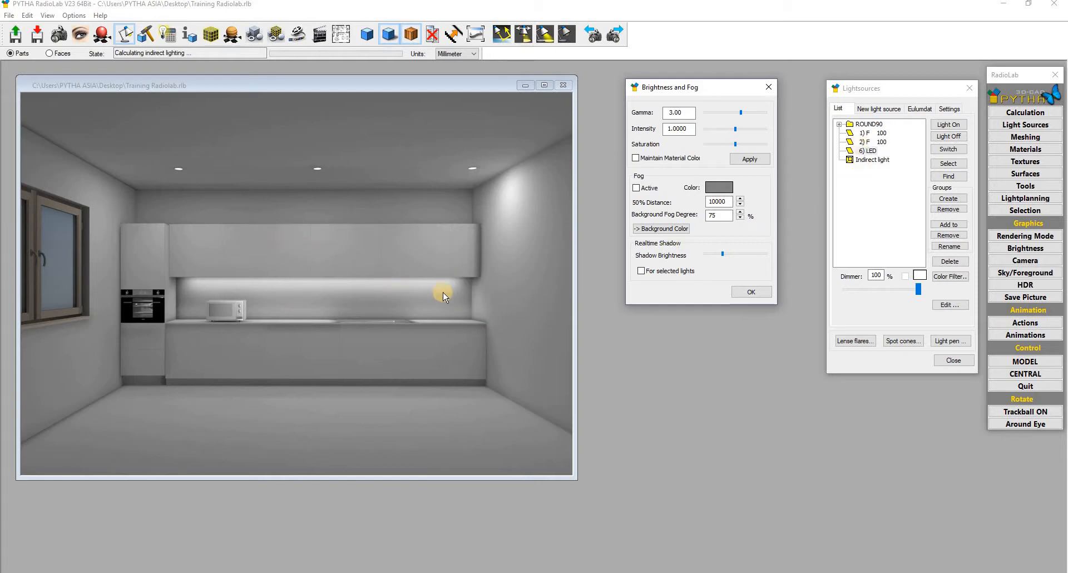
{"action": "middle_click_drag", "start_coordinate": [304, 293], "coordinate": [429, 280]}
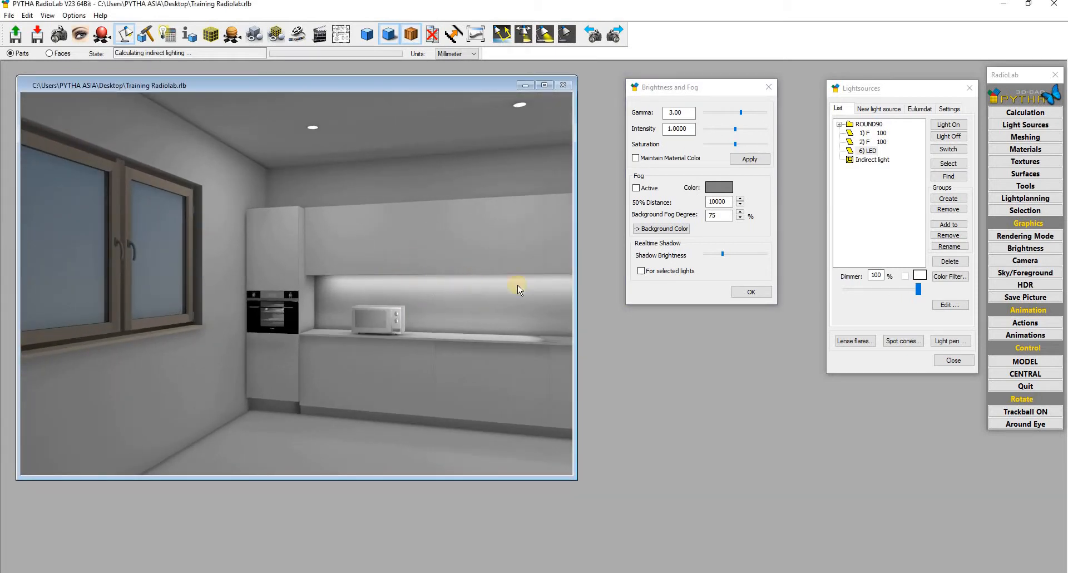
{"action": "middle_click_drag", "start_coordinate": [194, 207], "coordinate": [271, 228]}
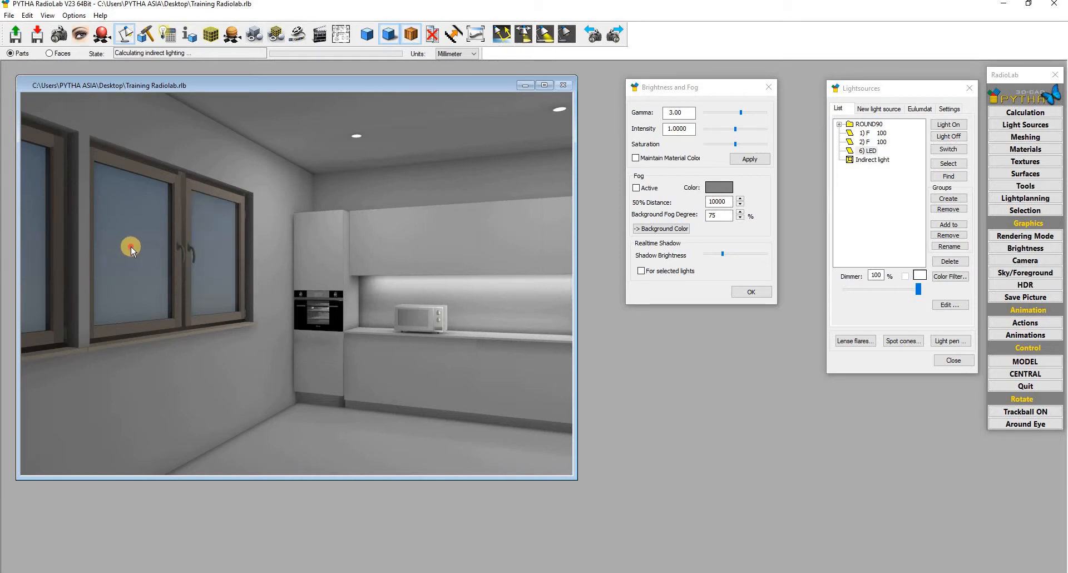
- Select the window glass panes as the basis for a new light source
{"action": "left_click", "coordinate": [154, 235]}
{"action": "left_click", "coordinate": [212, 242]}
{"action": "left_click", "coordinate": [121, 236]}
{"action": "left_click", "coordinate": [872, 109]}
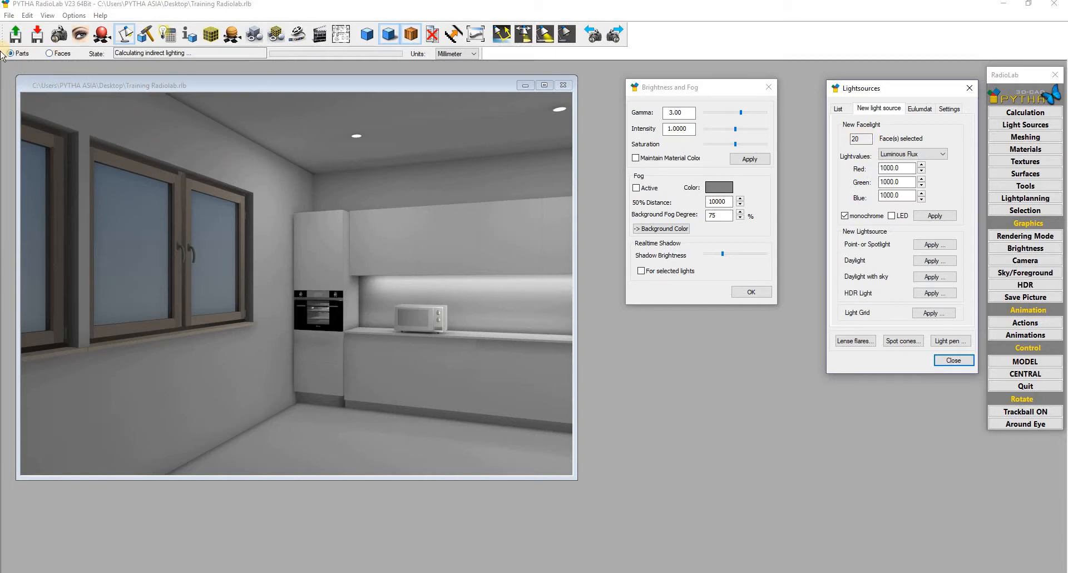
- Select the two window pane faces individually in Faces mode
{"action": "left_click", "coordinate": [49, 54]}
{"action": "left_click", "coordinate": [213, 247]}
{"action": "left_click", "coordinate": [215, 249]}
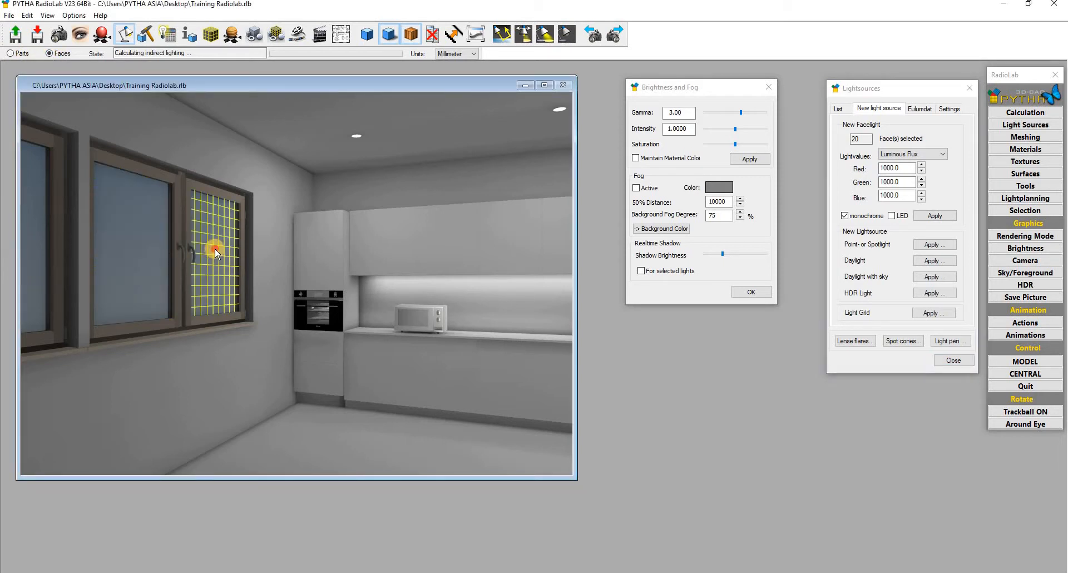
{"action": "left_click", "coordinate": [128, 253]}
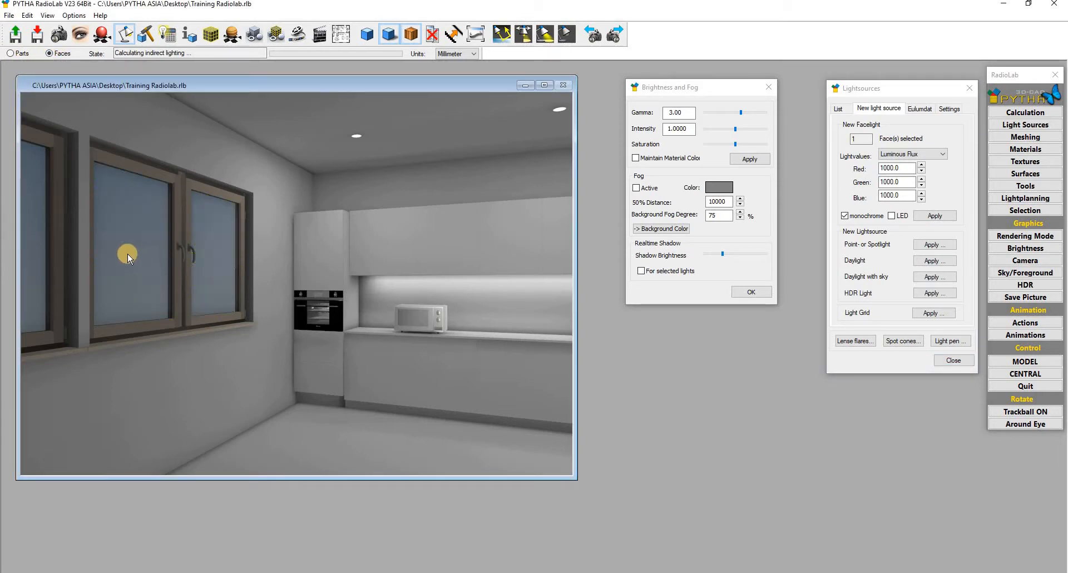
{"action": "left_click", "coordinate": [128, 253]}
- Create face lights on both panes with Red set to 2000 luminous flux
{"action": "left_click", "coordinate": [893, 168]}
{"action": "double_click", "coordinate": [893, 167]}
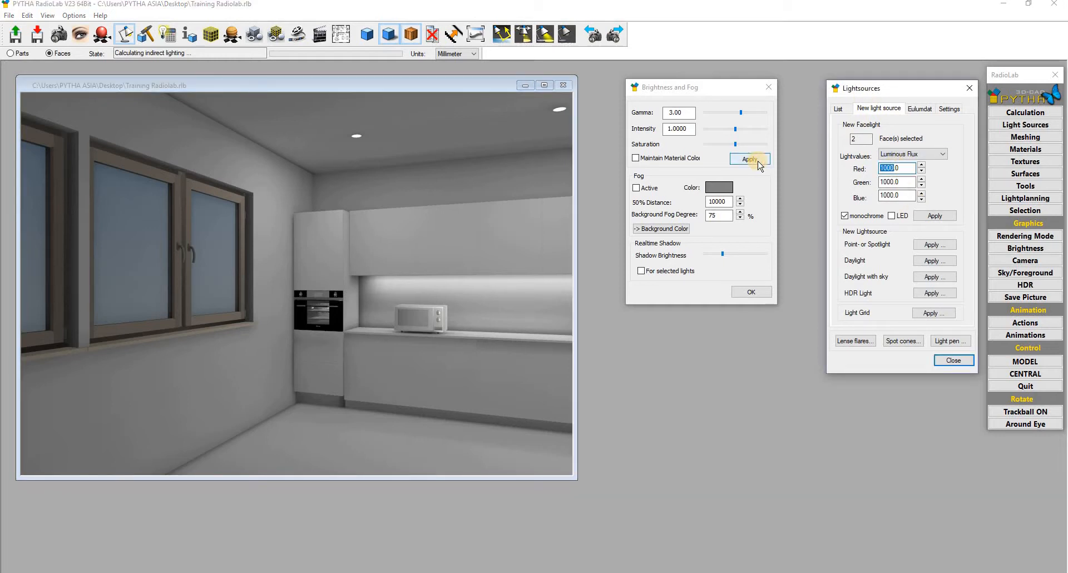
{"action": "type", "text": "2000"}
{"action": "left_click", "coordinate": [936, 215]}
{"action": "left_click", "coordinate": [839, 111]}
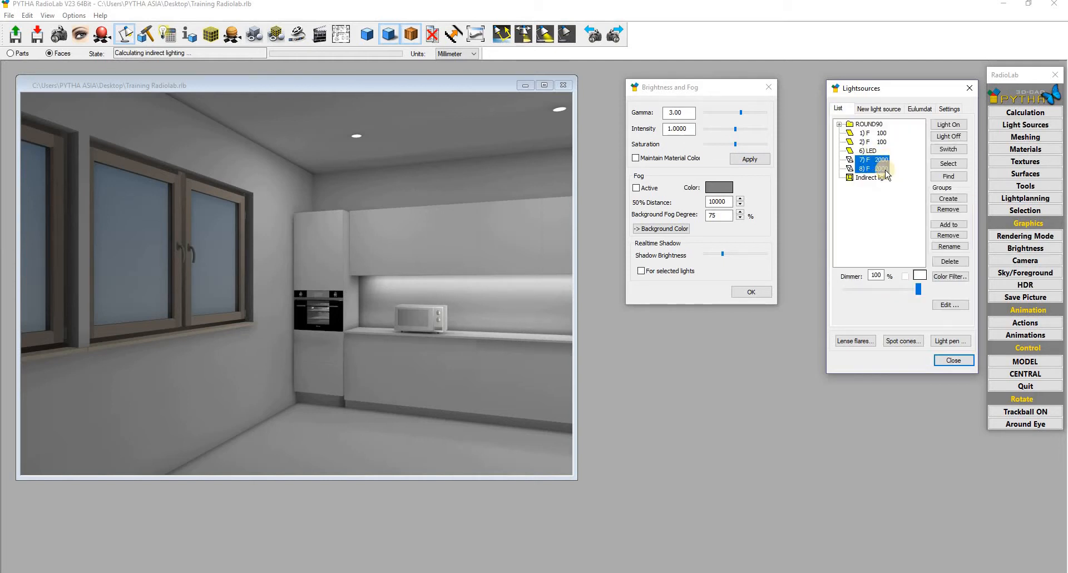
- Switch window lights 7 and 8 on, view the render across the kitchen, then switch them off
{"action": "left_click", "coordinate": [948, 124]}
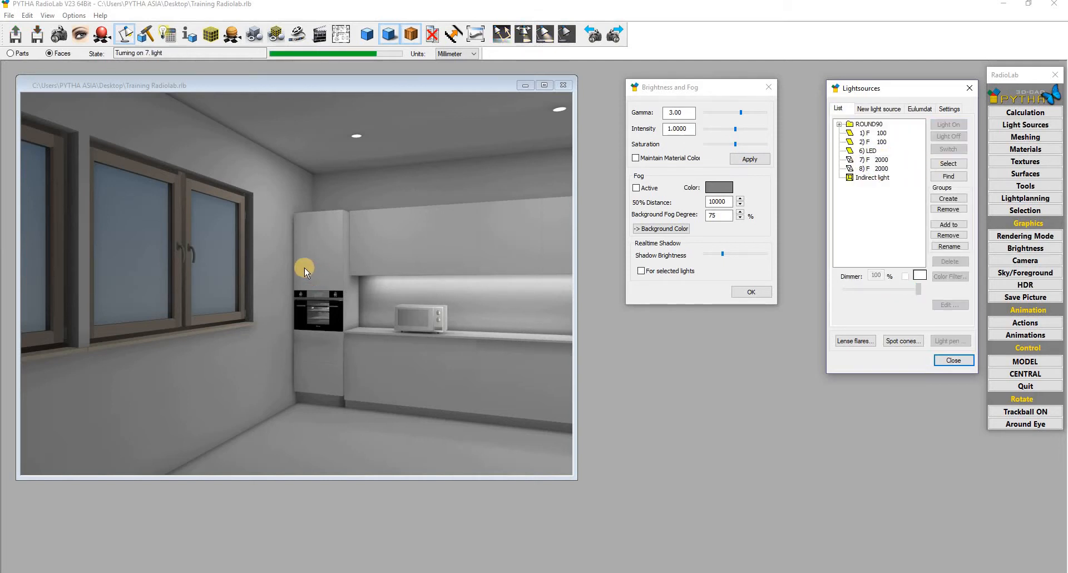
{"action": "left_click_drag", "start_coordinate": [302, 321], "coordinate": [396, 339]}
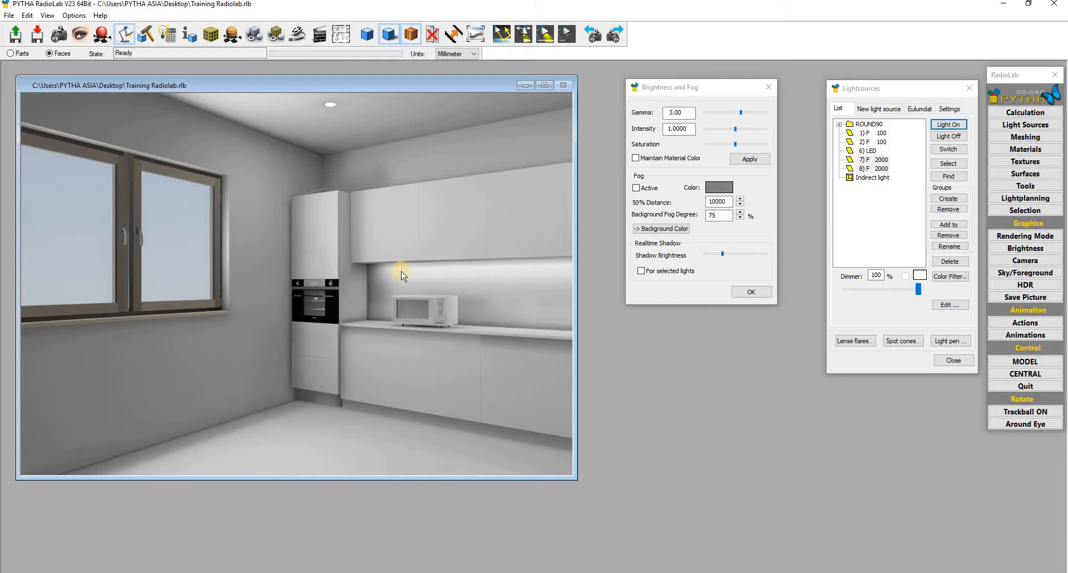
{"action": "left_click", "coordinate": [946, 136]}
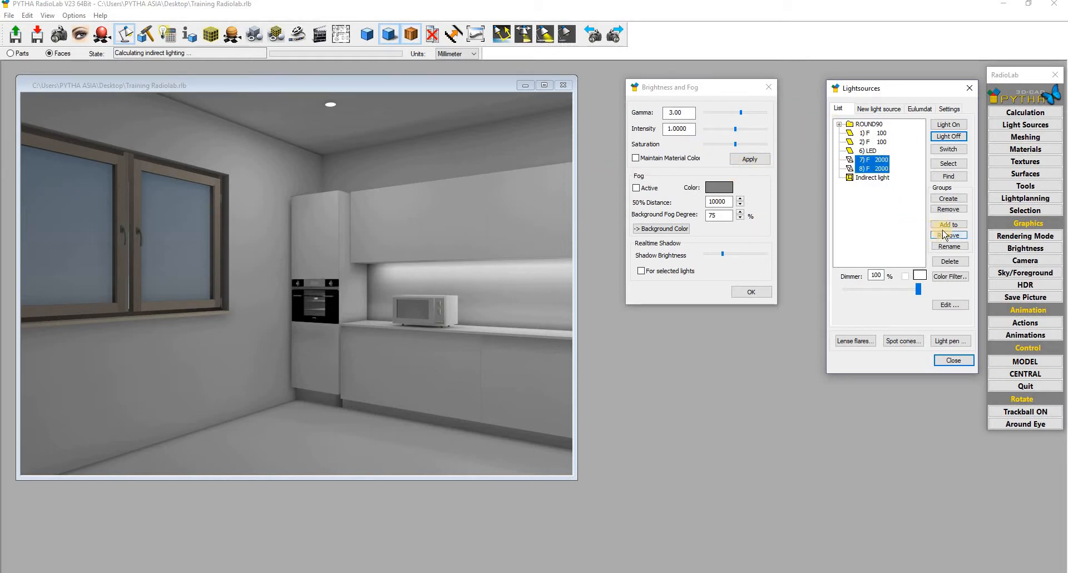
- Delete window lights 7 and 8, then select all four window panes as whole parts
{"action": "left_click", "coordinate": [942, 262]}
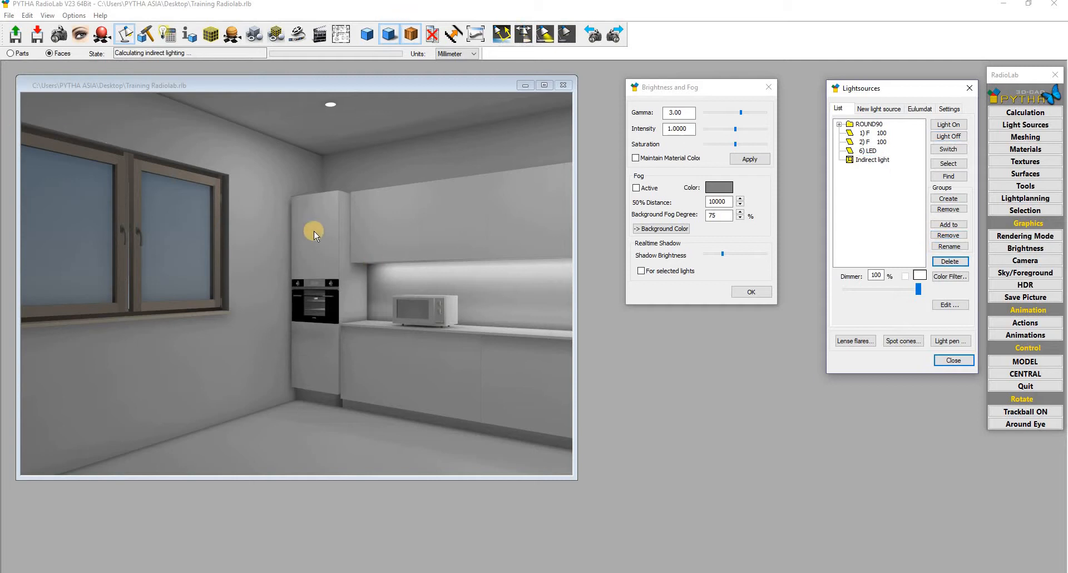
{"action": "left_click_drag", "start_coordinate": [367, 242], "coordinate": [92, 265]}
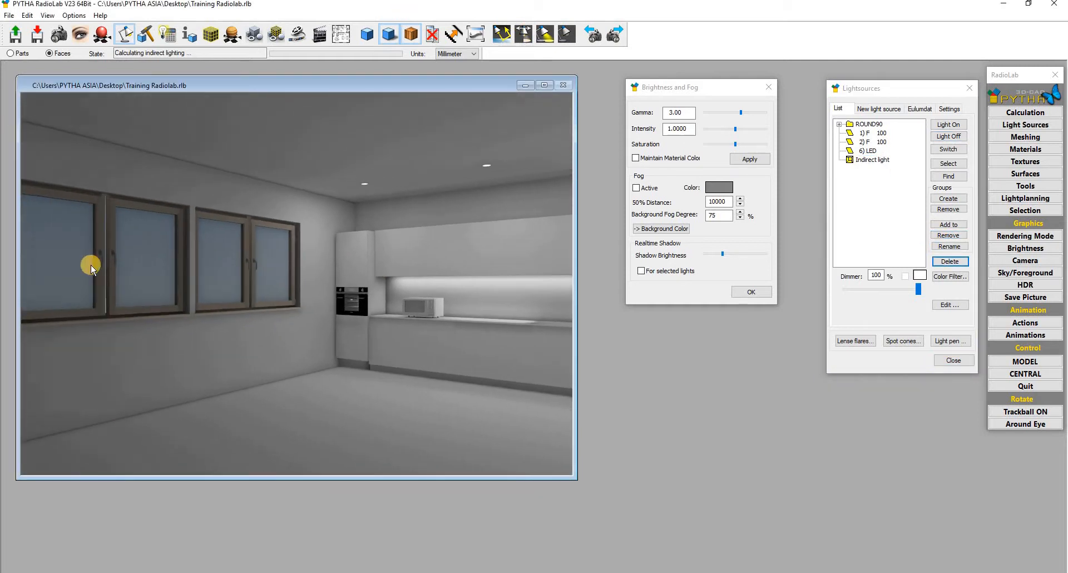
{"action": "left_click", "coordinate": [280, 268]}
{"action": "left_click", "coordinate": [276, 267]}
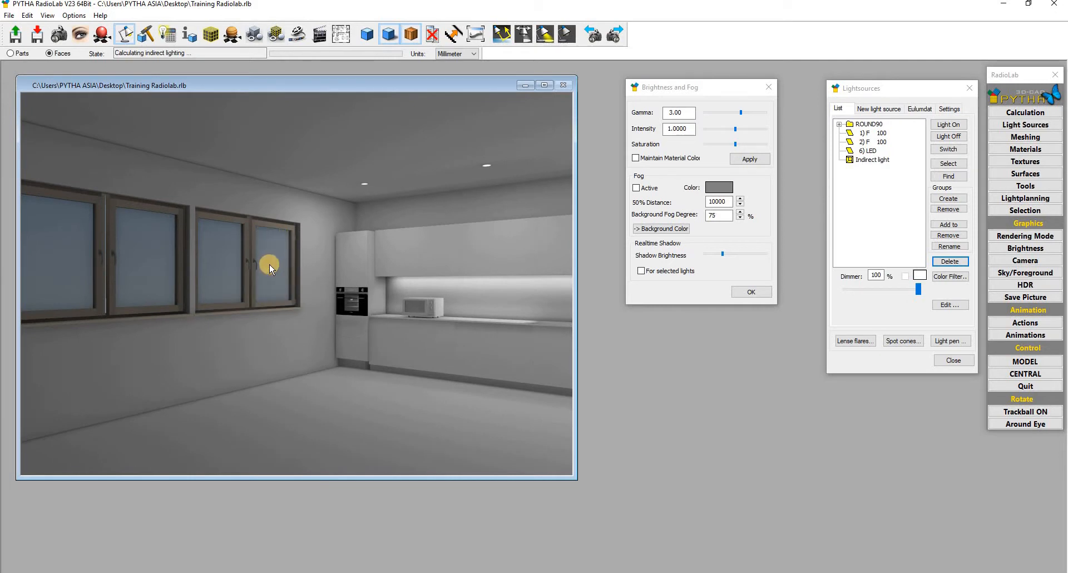
{"action": "left_click", "coordinate": [10, 53]}
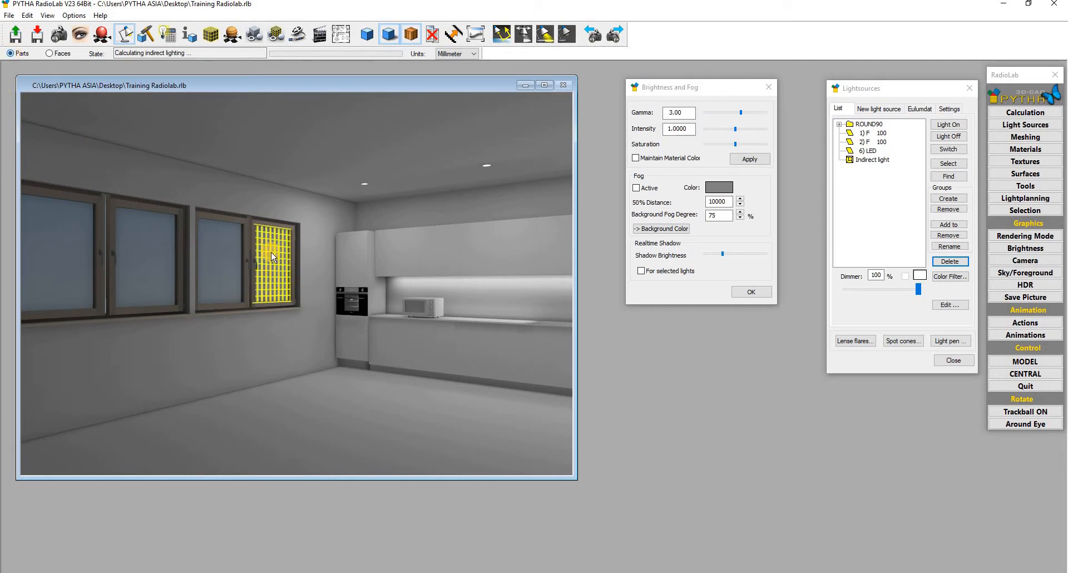
{"action": "left_click", "coordinate": [214, 256]}
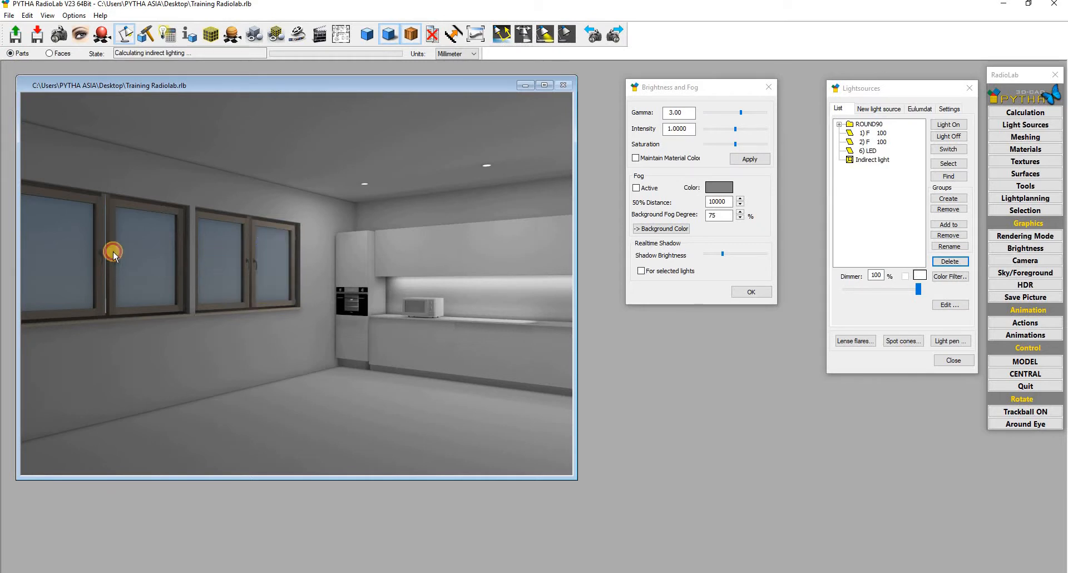
{"action": "left_click", "coordinate": [135, 248]}
{"action": "left_click", "coordinate": [58, 246]}
- Create a new pure-white surface assigned to the four selected window panes
{"action": "right_click", "coordinate": [132, 246]}
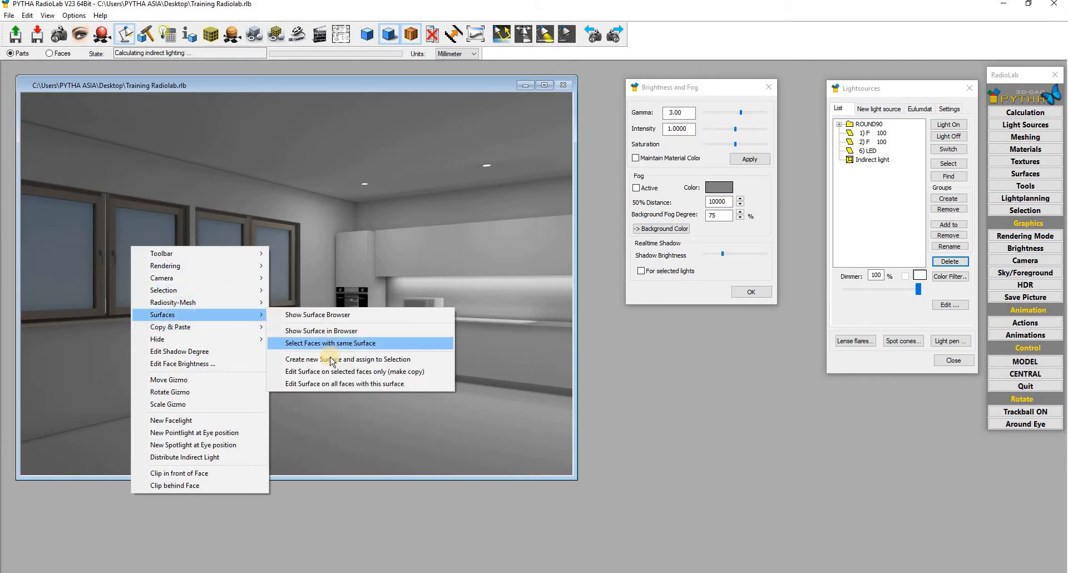
{"action": "left_click", "coordinate": [292, 289]}
{"action": "left_click_drag", "start_coordinate": [896, 189], "coordinate": [892, 158]}
- Try out glass transparency values in the material settings, resetting it to 0
{"action": "left_click", "coordinate": [785, 137]}
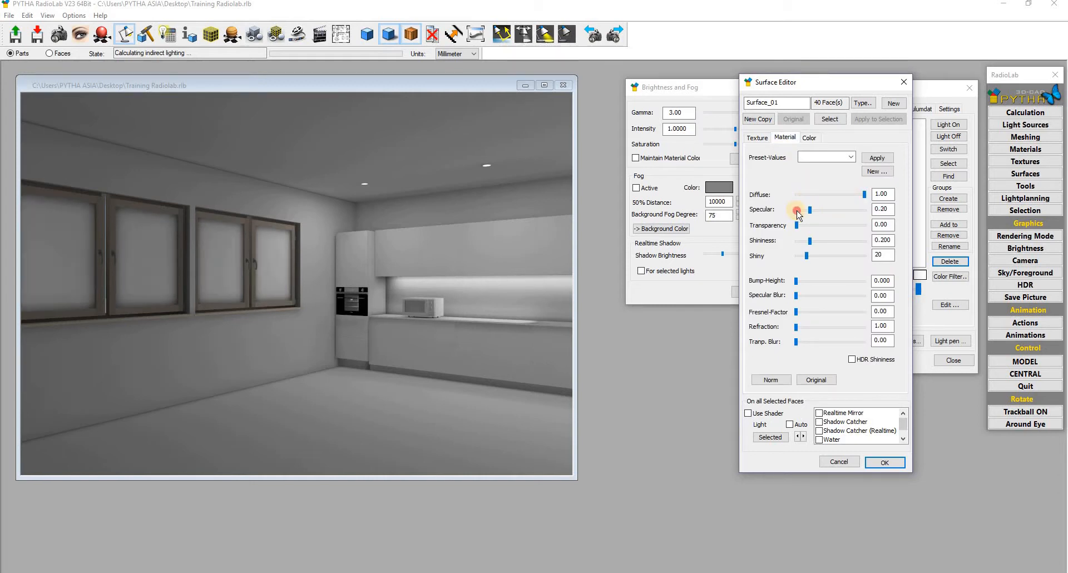
{"action": "left_click_drag", "start_coordinate": [829, 227], "coordinate": [851, 226]}
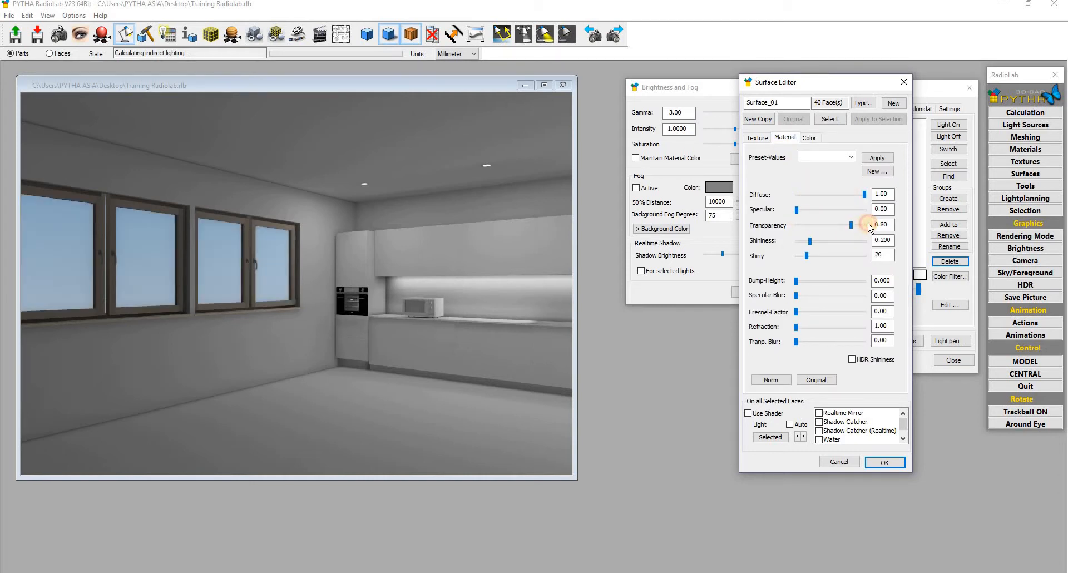
{"action": "left_click", "coordinate": [865, 225]}
{"action": "left_click", "coordinate": [607, 196]}
{"action": "key", "text": "Tab"}
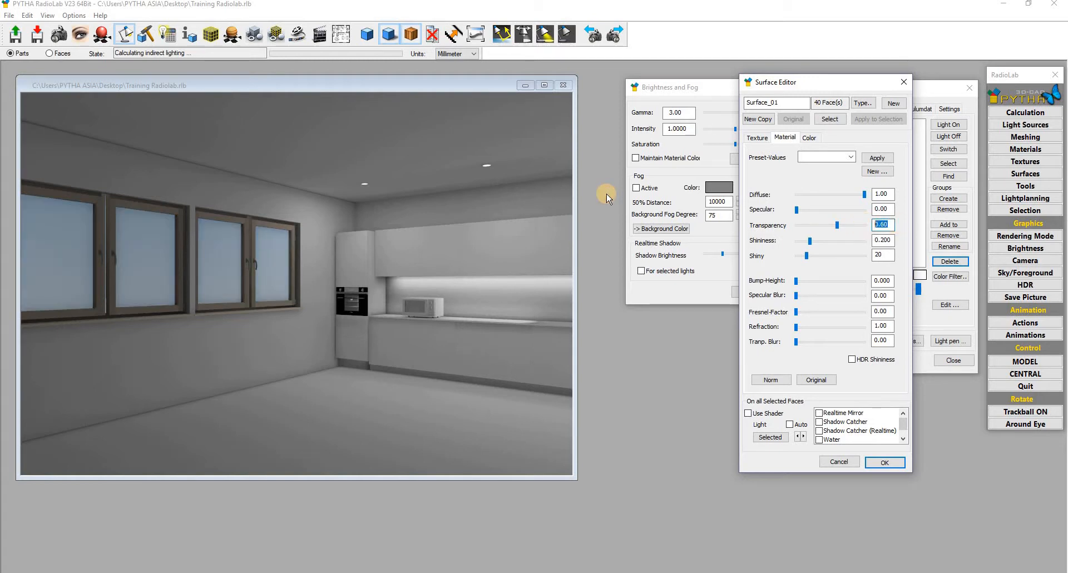
{"action": "type", "text": "0"}
{"action": "key", "text": "Return"}
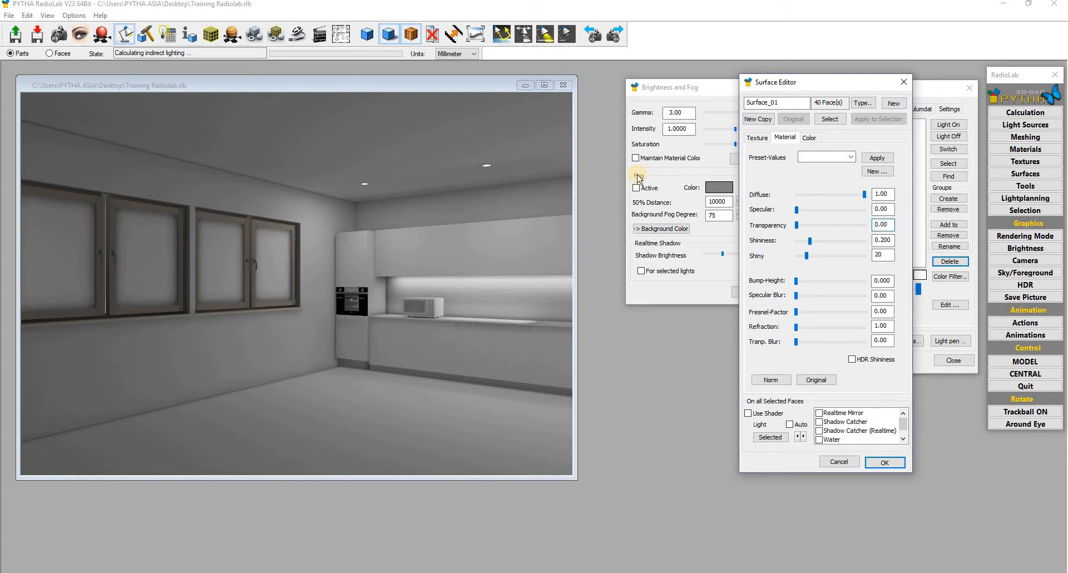
- Set the glass to diffuse 0.40, transparency 0.95 and specular 0.06, and confirm
{"action": "double_click", "coordinate": [888, 208]}
{"action": "left_click_drag", "start_coordinate": [797, 209], "coordinate": [859, 213]}
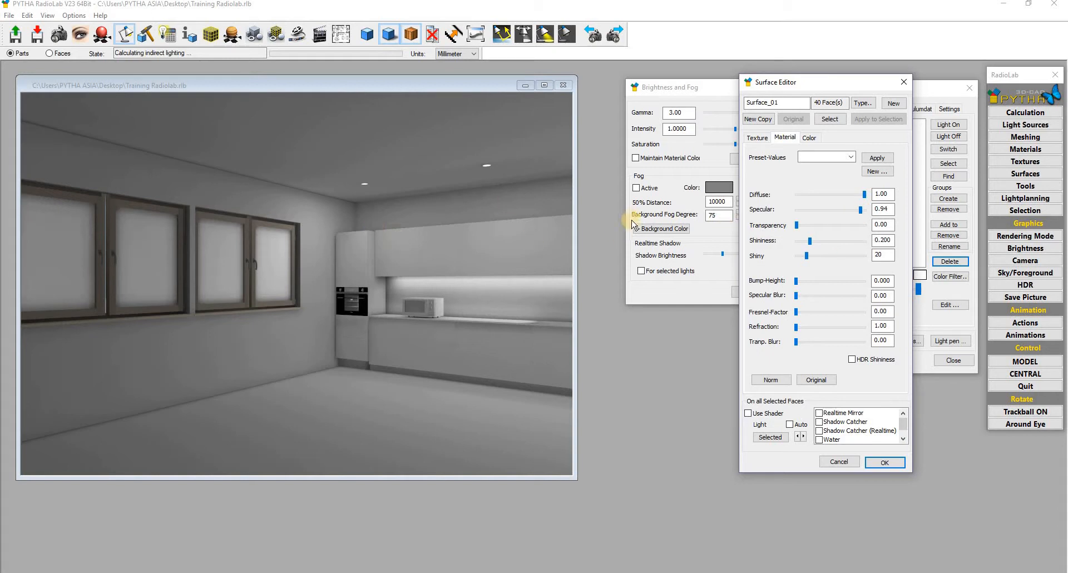
{"action": "left_click", "coordinate": [810, 195]}
{"action": "left_click", "coordinate": [856, 195]}
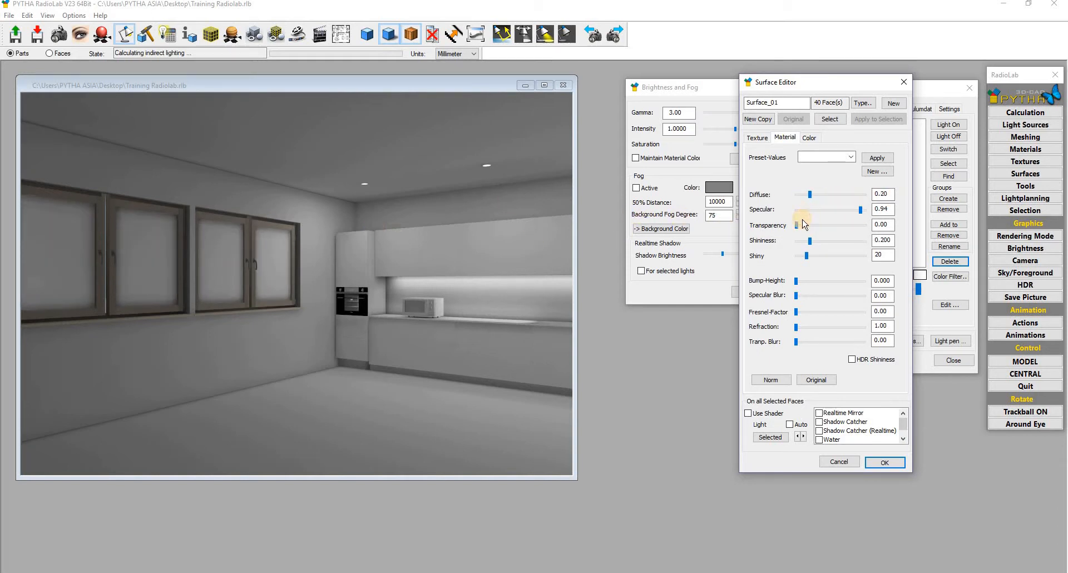
{"action": "left_click_drag", "start_coordinate": [865, 213], "coordinate": [768, 210]}
{"action": "left_click", "coordinate": [863, 225]}
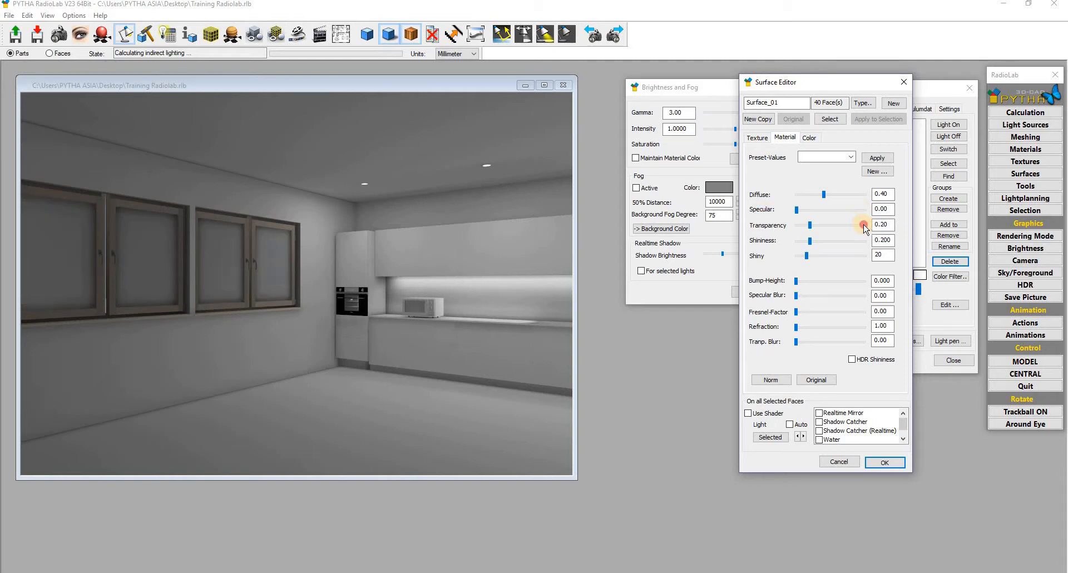
{"action": "left_click", "coordinate": [863, 225]}
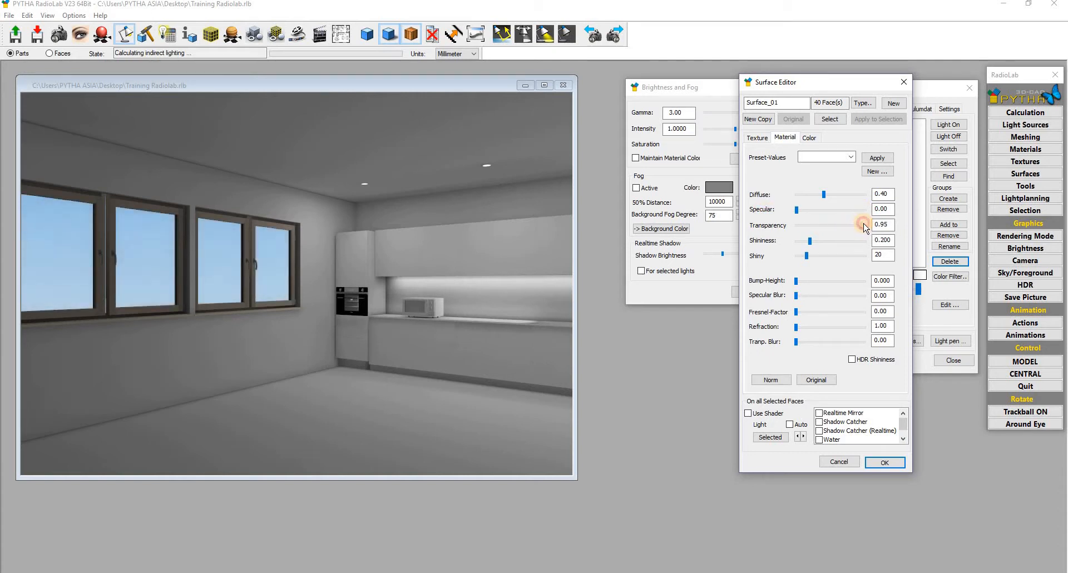
{"action": "left_click", "coordinate": [864, 226]}
{"action": "left_click", "coordinate": [796, 210]}
{"action": "left_click_drag", "start_coordinate": [797, 212], "coordinate": [801, 210]}
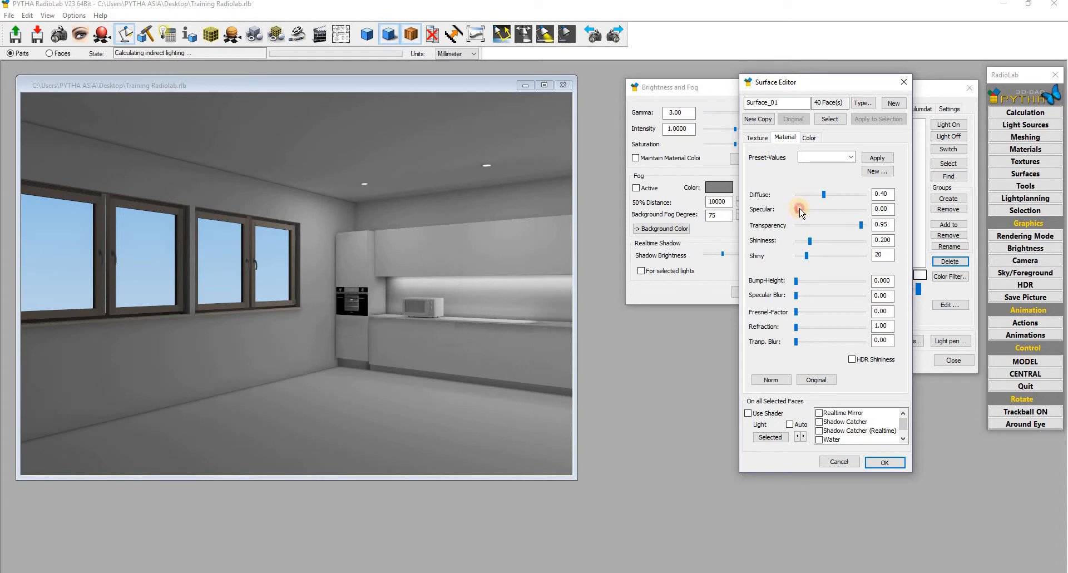
{"action": "left_click", "coordinate": [884, 462]}
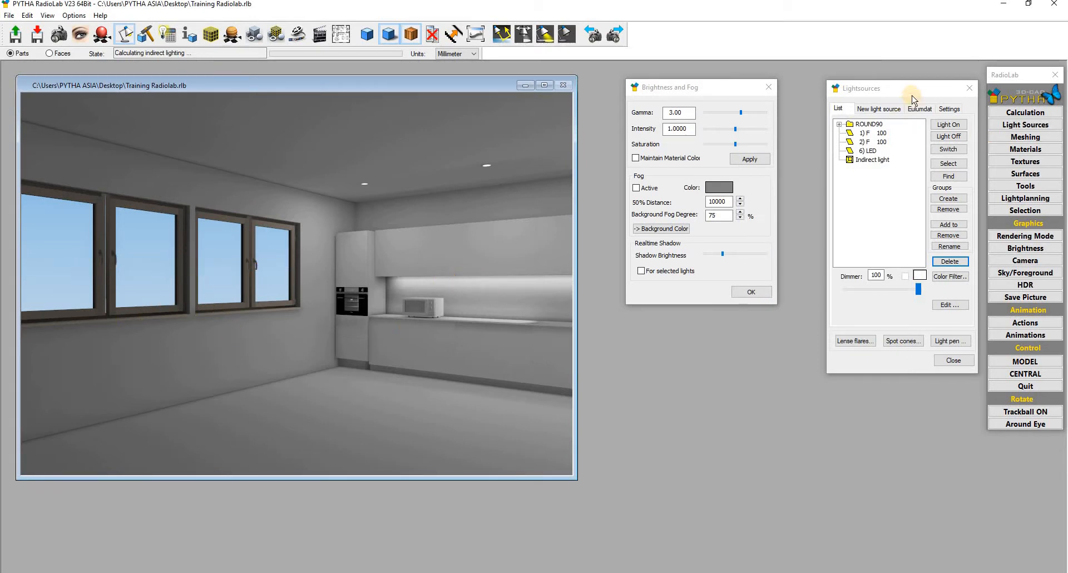
- Add a Daylight with Sky light located in Aschaffenburg at 9:00
{"action": "left_click", "coordinate": [890, 111]}
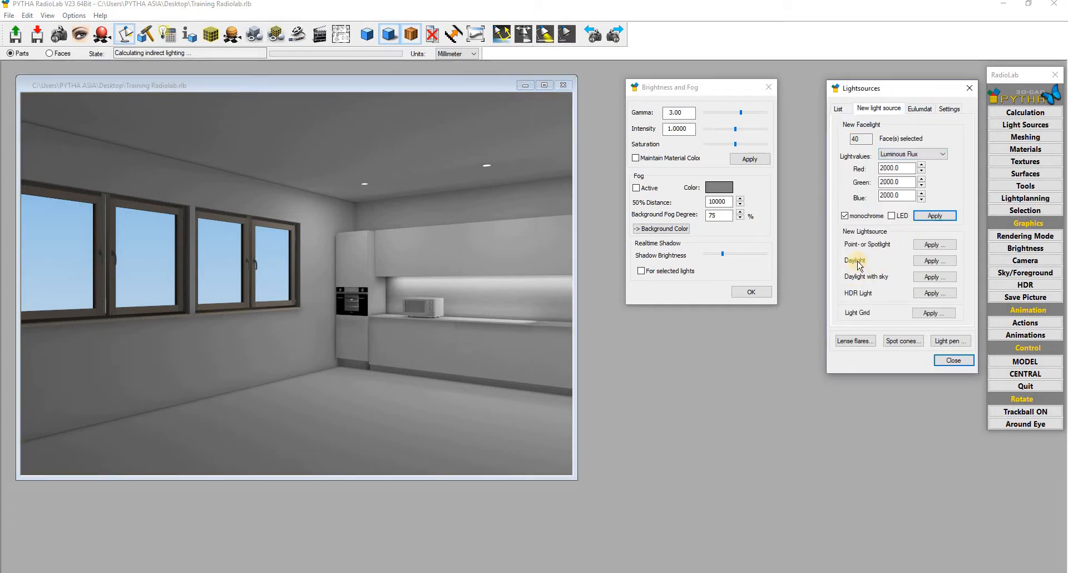
{"action": "left_click", "coordinate": [935, 281]}
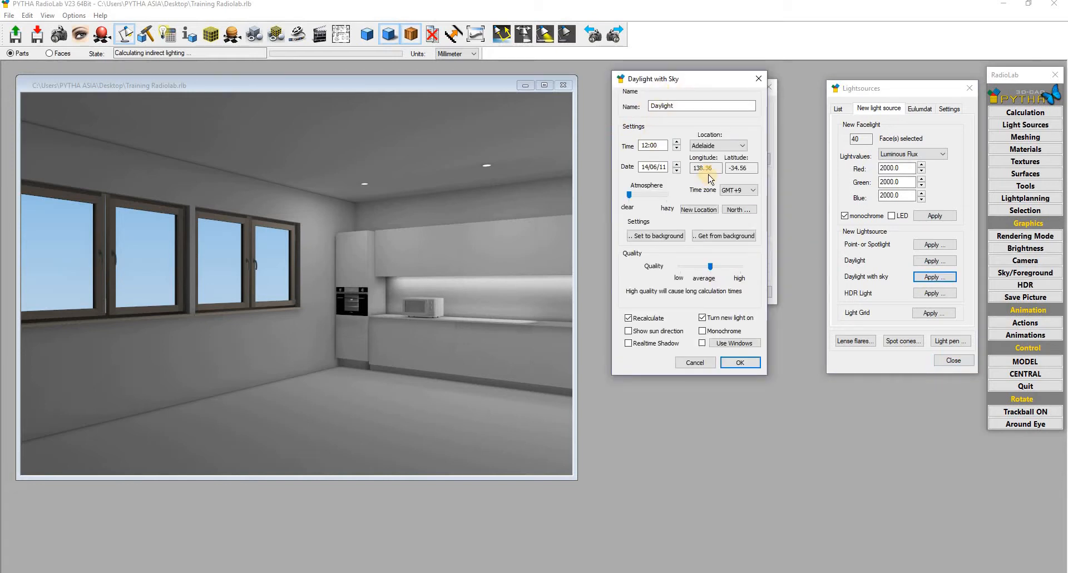
{"action": "left_click", "coordinate": [719, 146]}
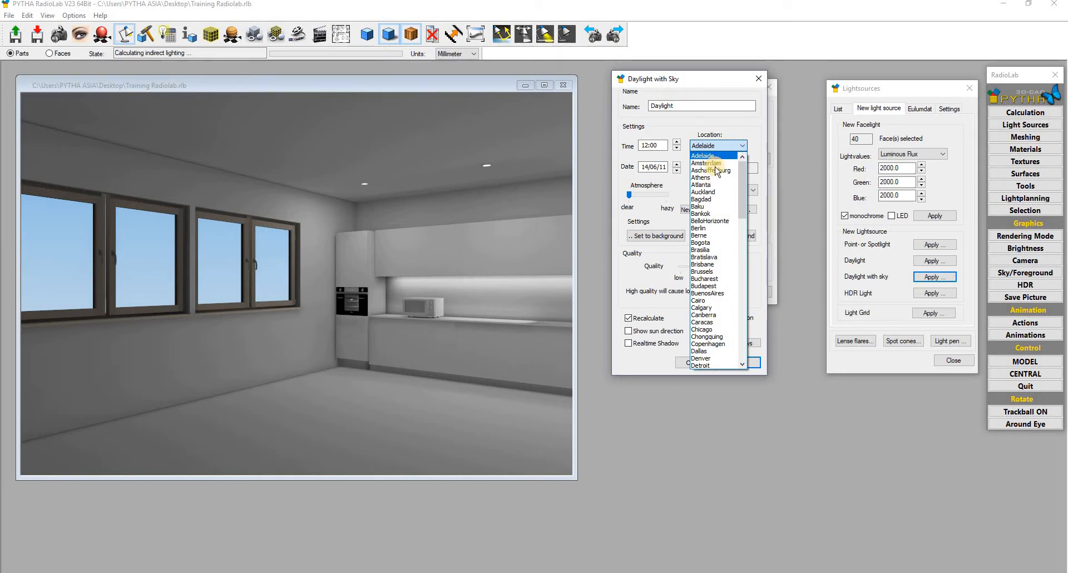
{"action": "left_click", "coordinate": [717, 170]}
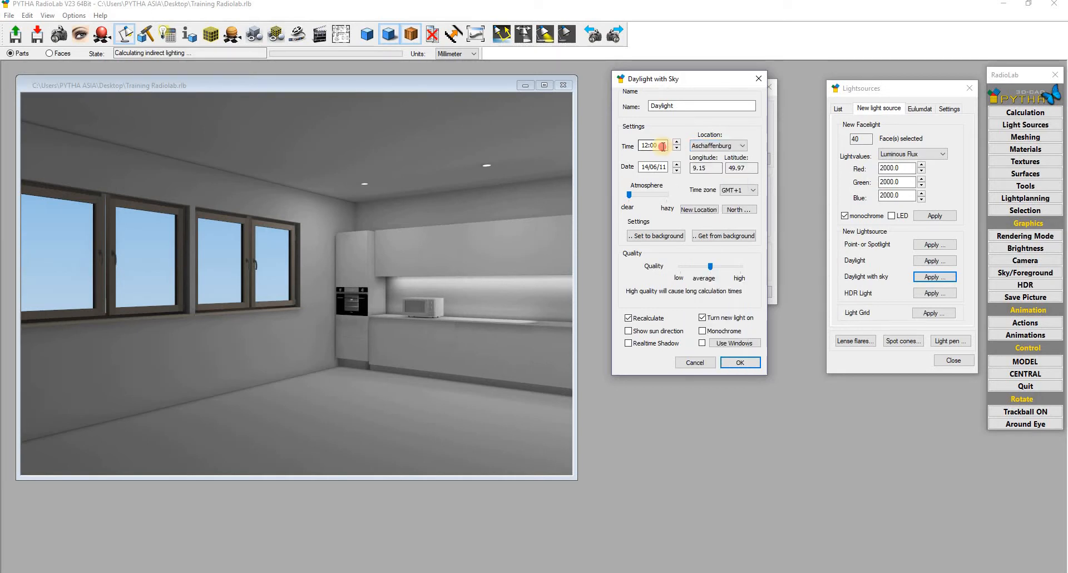
{"action": "double_click", "coordinate": [649, 145]}
{"action": "left_click", "coordinate": [649, 145]}
- Show the sun direction lines and orbit the view to face the kitchen
{"action": "left_click", "coordinate": [629, 332]}
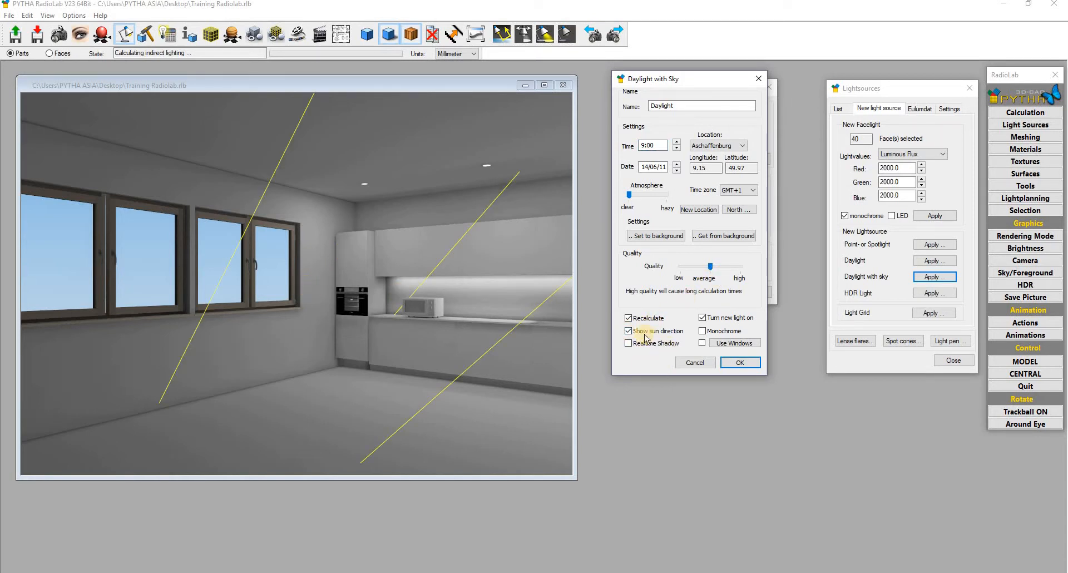
{"action": "left_click_drag", "start_coordinate": [300, 303], "coordinate": [353, 296]}
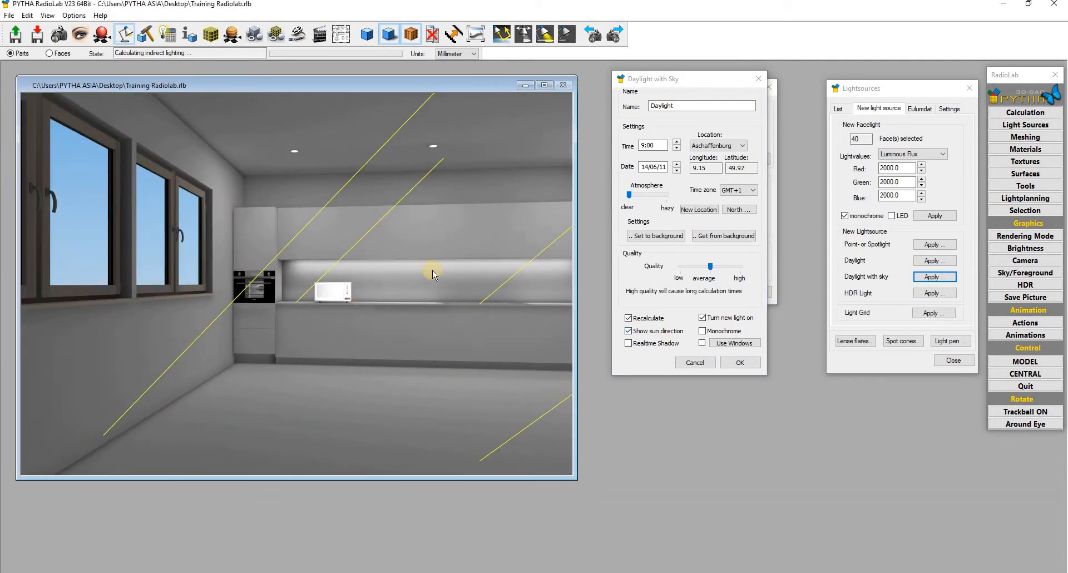
{"action": "left_click_drag", "start_coordinate": [431, 270], "coordinate": [174, 274]}
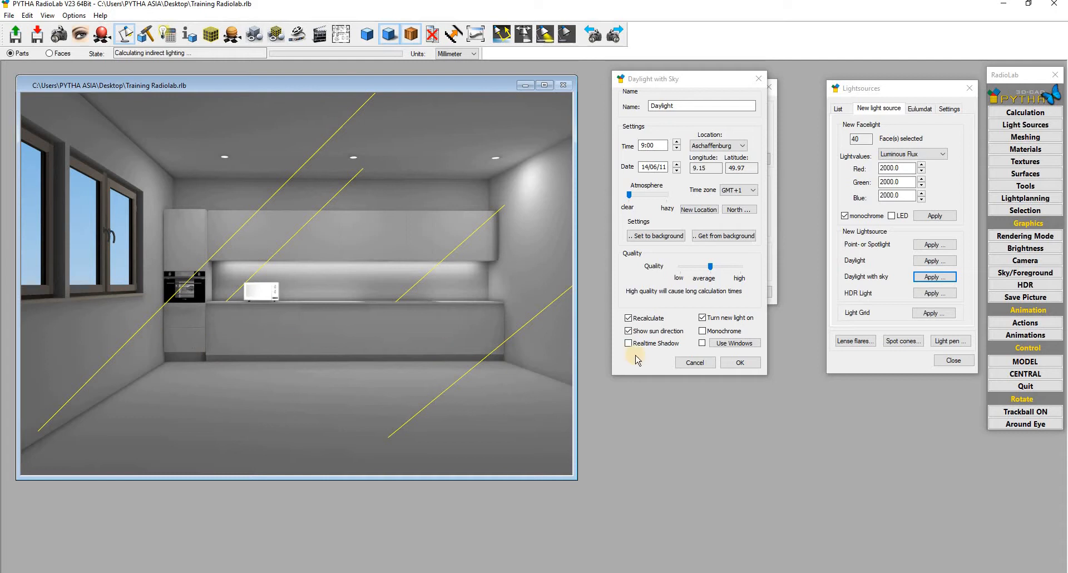
{"action": "left_click", "coordinate": [723, 236]}
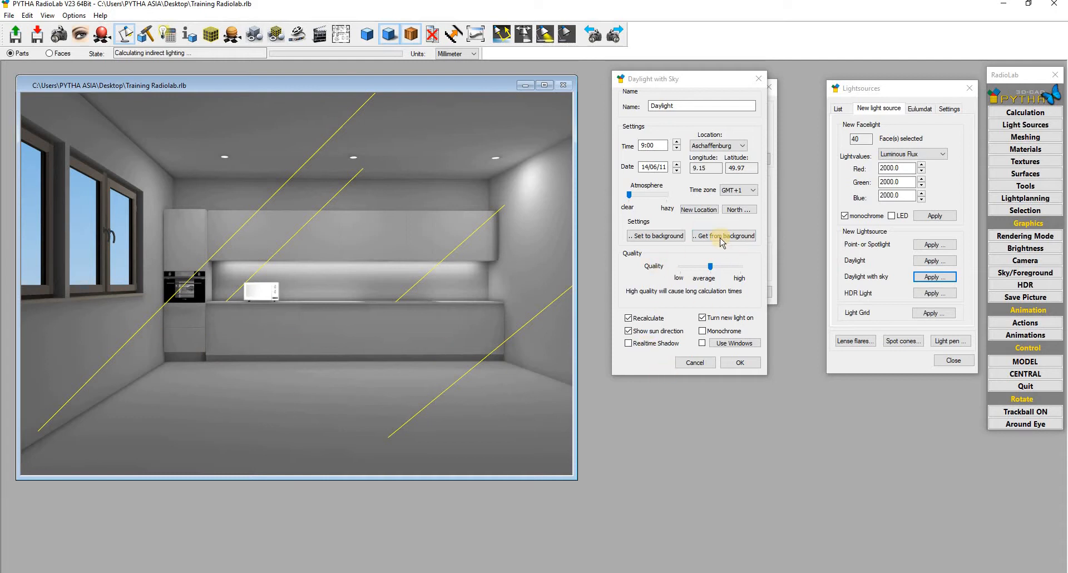
- Point north along −X and step the angle from 79 up to about 131 degrees
{"action": "left_click", "coordinate": [734, 213]}
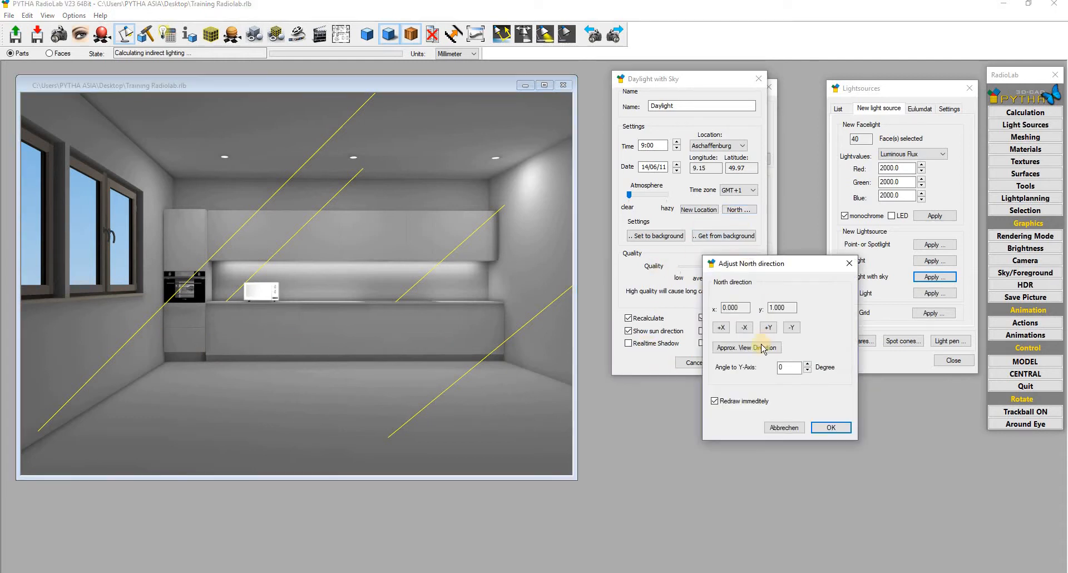
{"action": "left_click", "coordinate": [743, 328]}
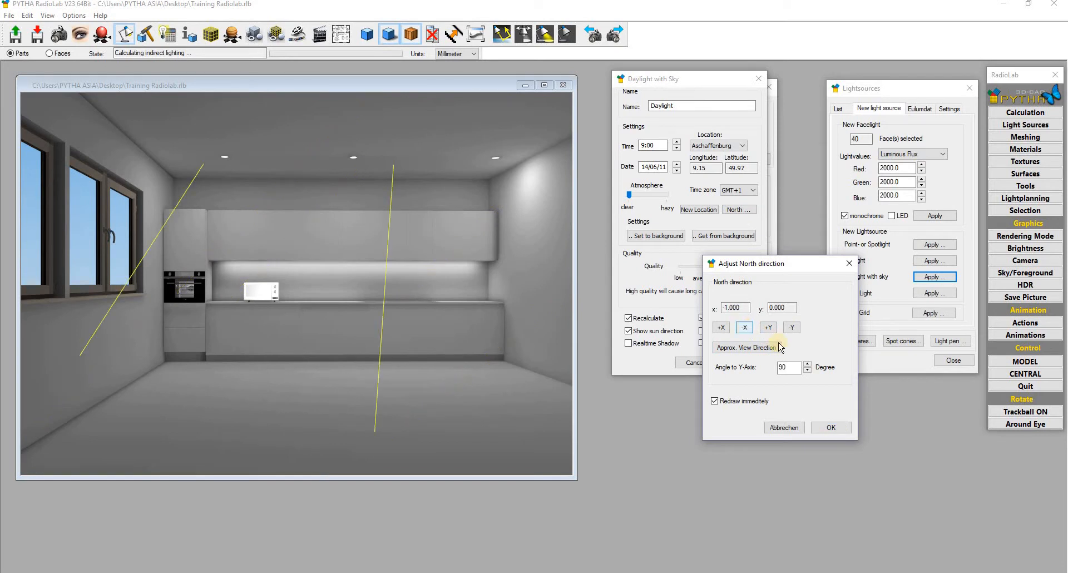
{"action": "left_click", "coordinate": [807, 370]}
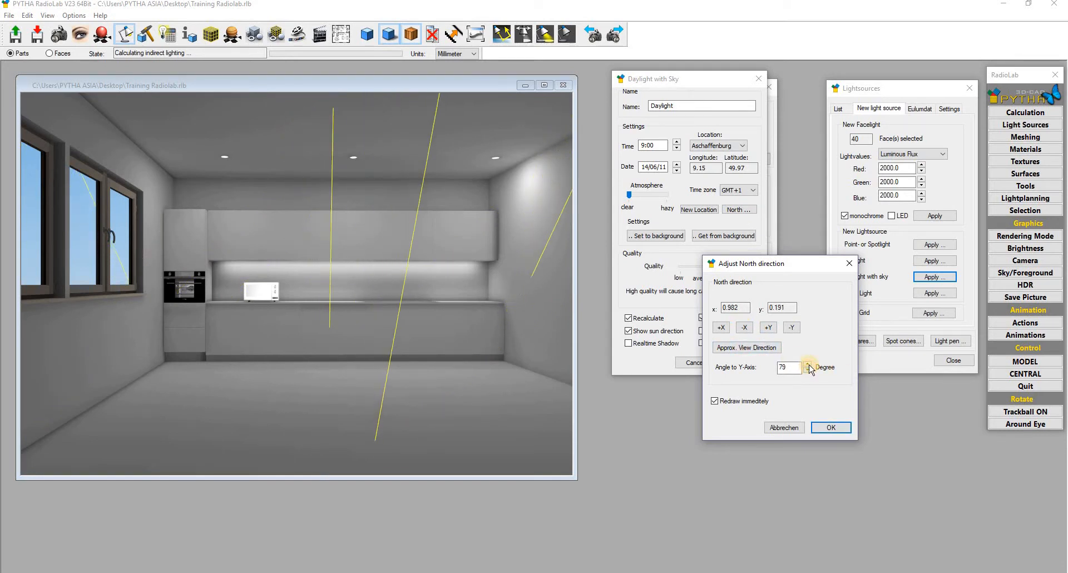
{"action": "left_click", "coordinate": [808, 364]}
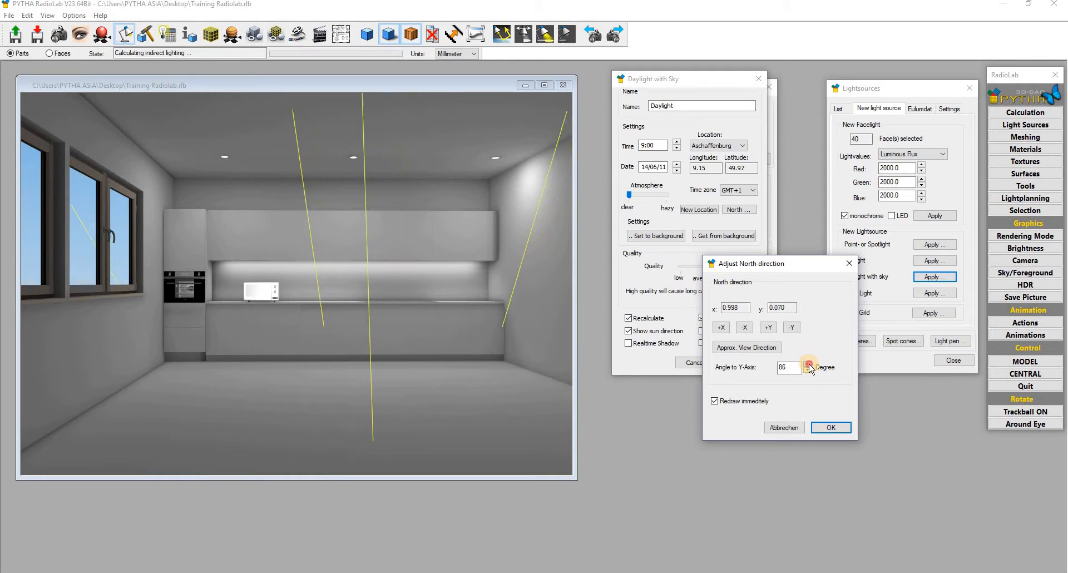
{"action": "left_click", "coordinate": [807, 364]}
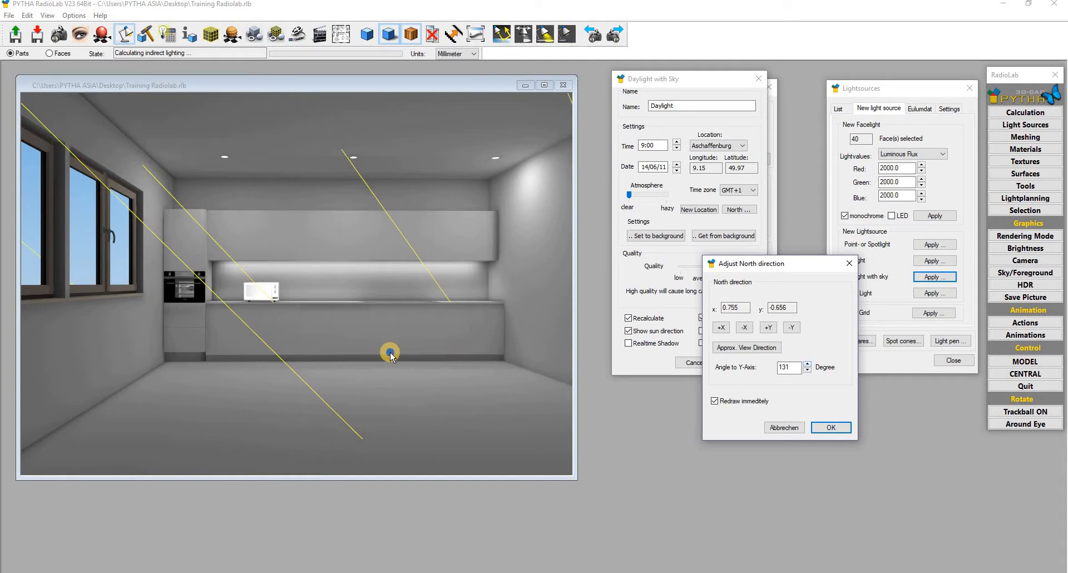
{"action": "left_click", "coordinate": [325, 350]}
{"action": "left_click_drag", "start_coordinate": [325, 350], "coordinate": [224, 324]}
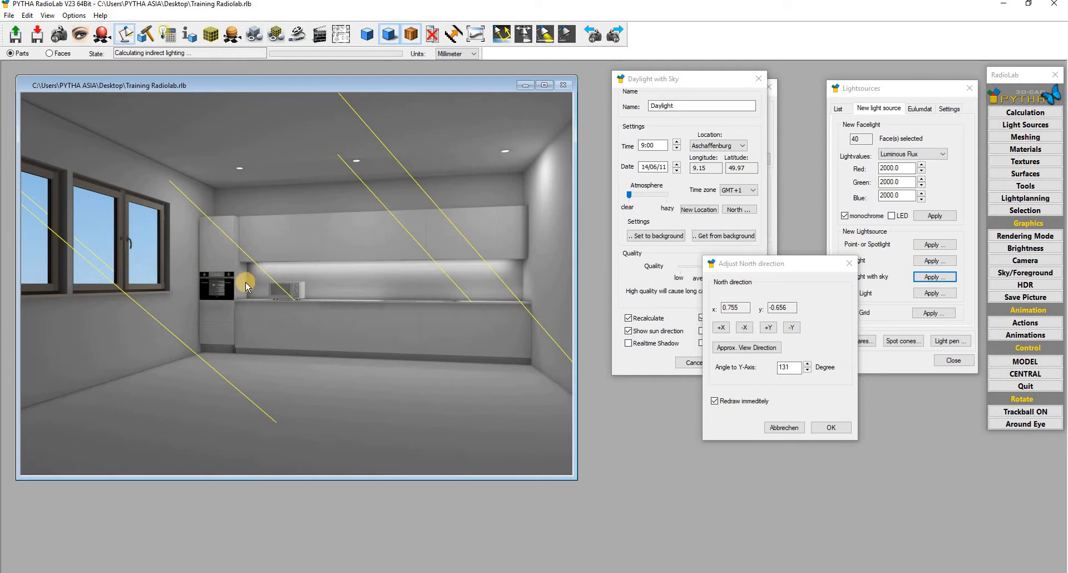
- Try the ±X and ±Y north presets, then step the Angle to Y-Axis spinner further
{"action": "left_click", "coordinate": [790, 327]}
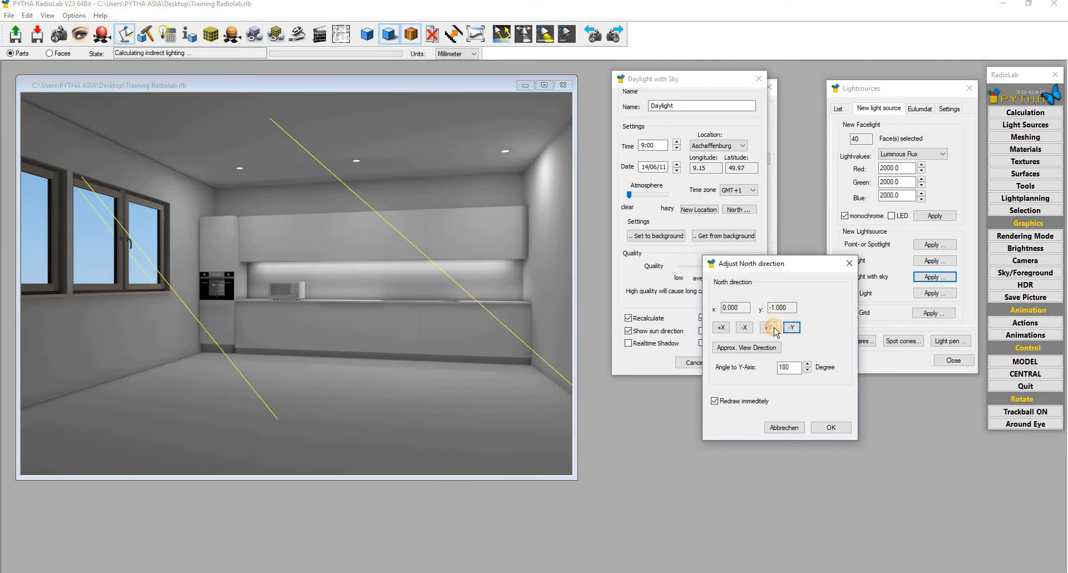
{"action": "left_click", "coordinate": [773, 329]}
{"action": "left_click", "coordinate": [792, 328]}
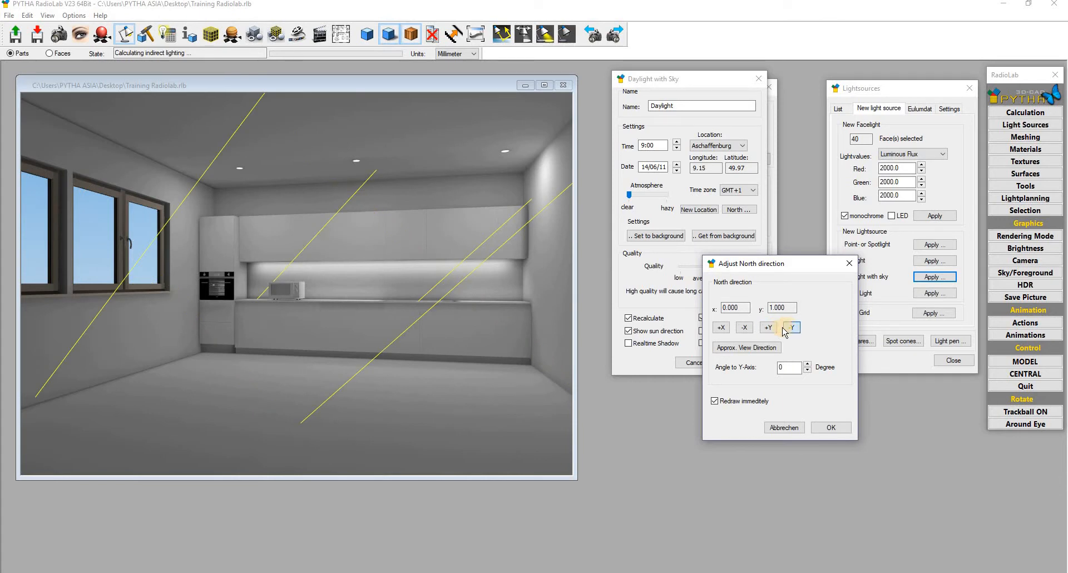
{"action": "left_click", "coordinate": [744, 327]}
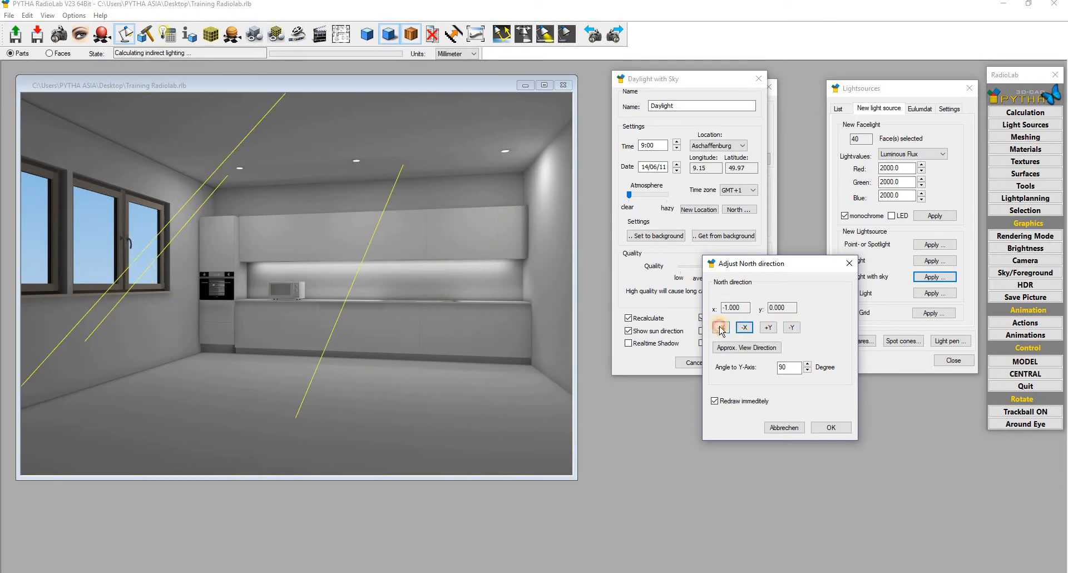
{"action": "left_click", "coordinate": [721, 328]}
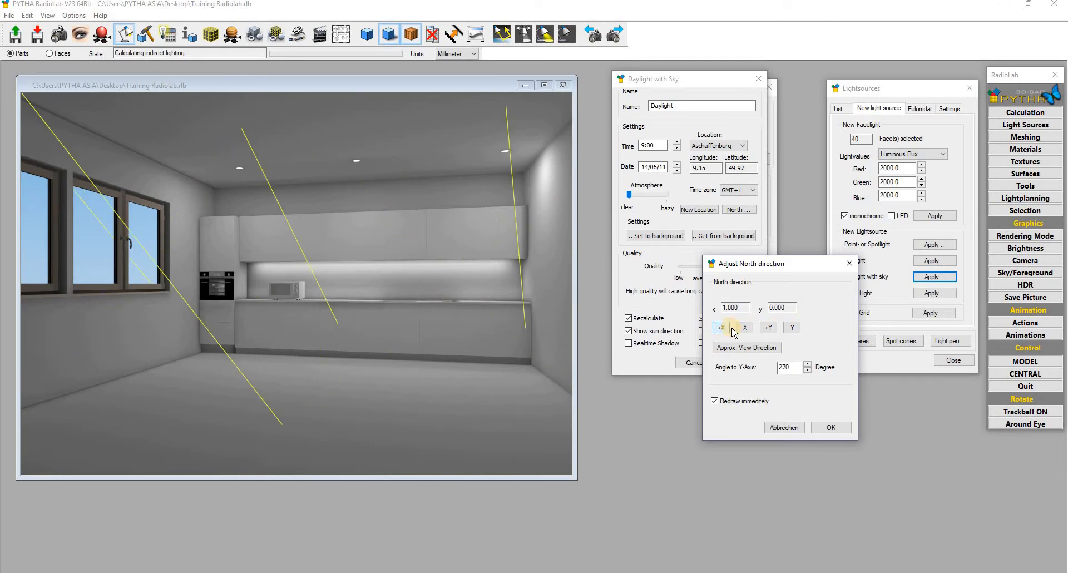
{"action": "left_click", "coordinate": [808, 370]}
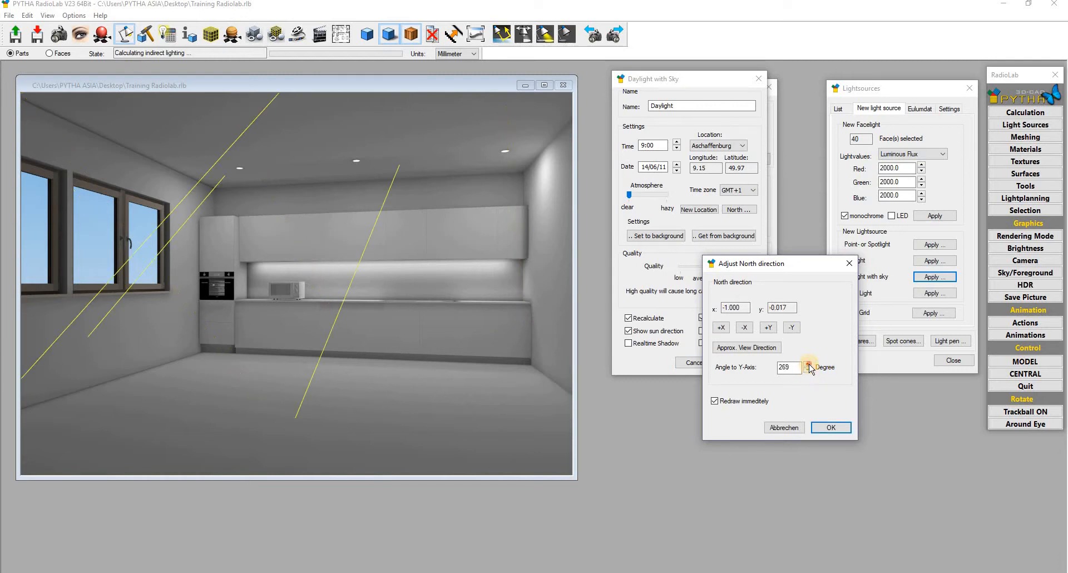
{"action": "left_click", "coordinate": [809, 364]}
{"action": "left_click", "coordinate": [809, 365]}
{"action": "left_click", "coordinate": [808, 364]}
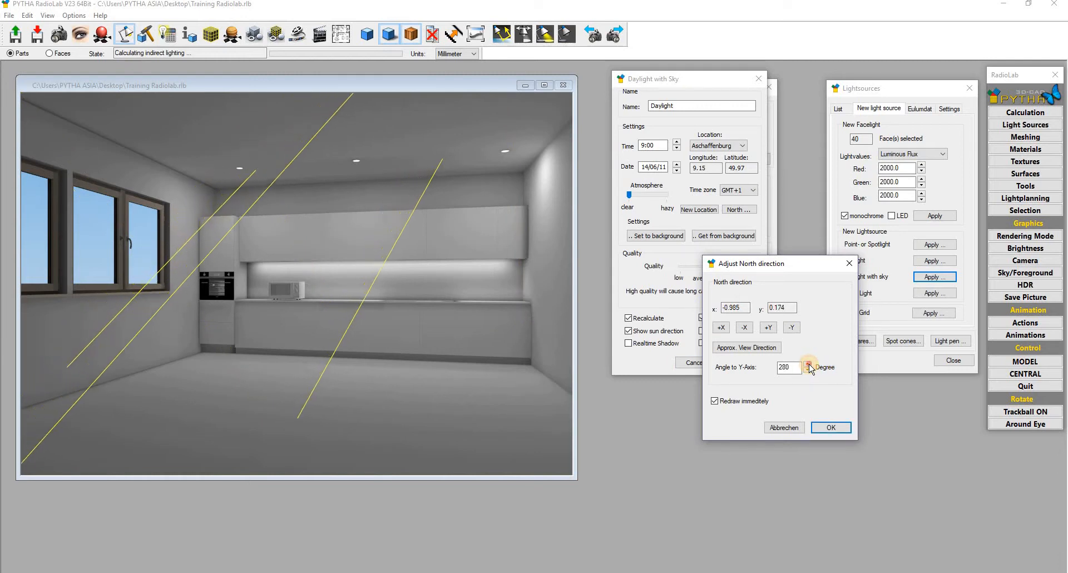
{"action": "left_click_drag", "start_coordinate": [808, 364], "coordinate": [807, 369]}
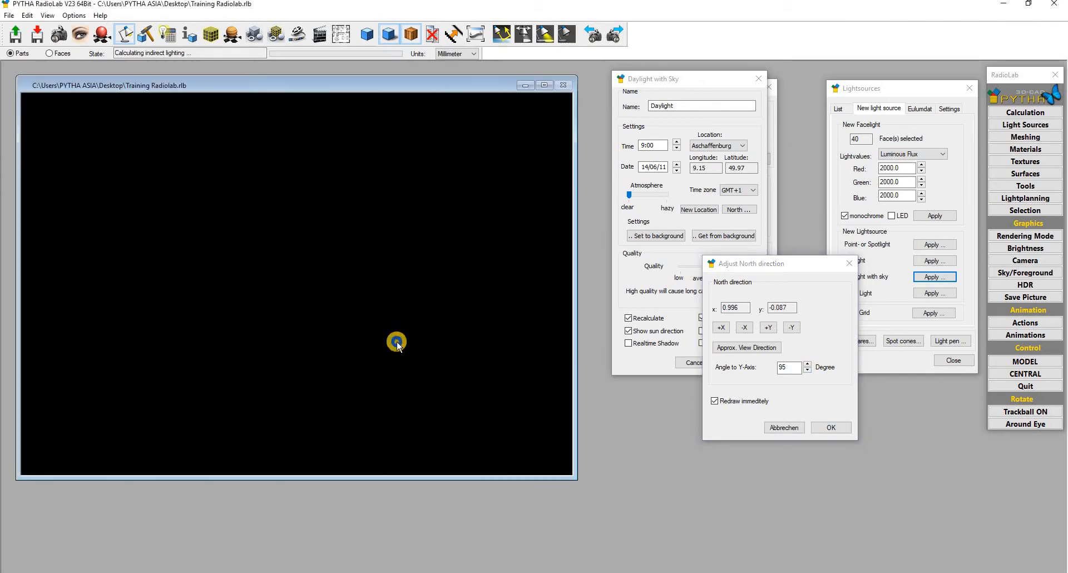
- Raise the north angle to 110 degrees, orbit back into the kitchen, and confirm the daylight
{"action": "left_click_drag", "start_coordinate": [397, 342], "coordinate": [520, 340]}
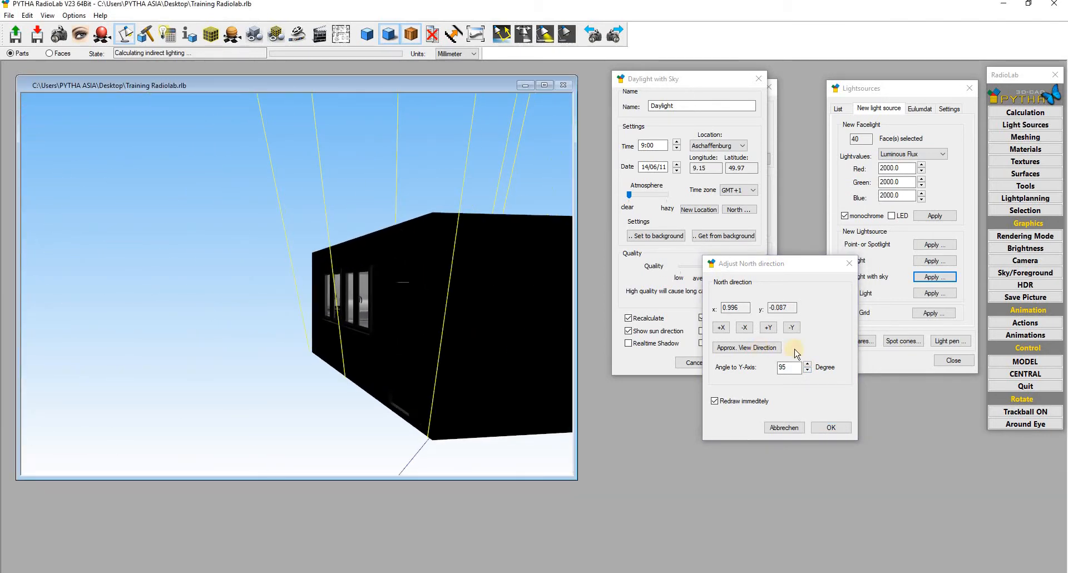
{"action": "left_click", "coordinate": [813, 367]}
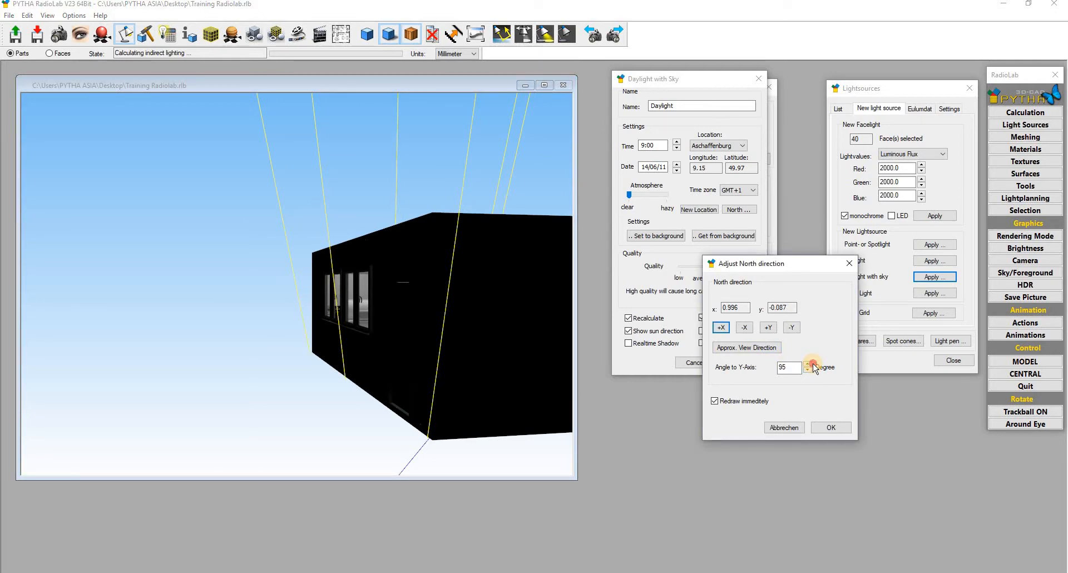
{"action": "left_click", "coordinate": [811, 364]}
{"action": "left_click", "coordinate": [810, 364]}
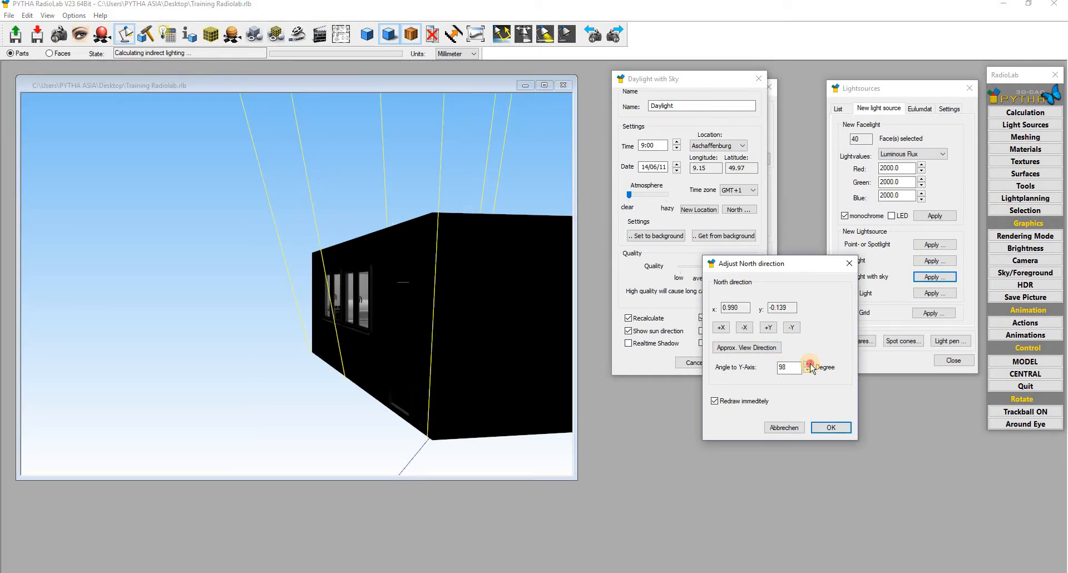
{"action": "left_click", "coordinate": [811, 364]}
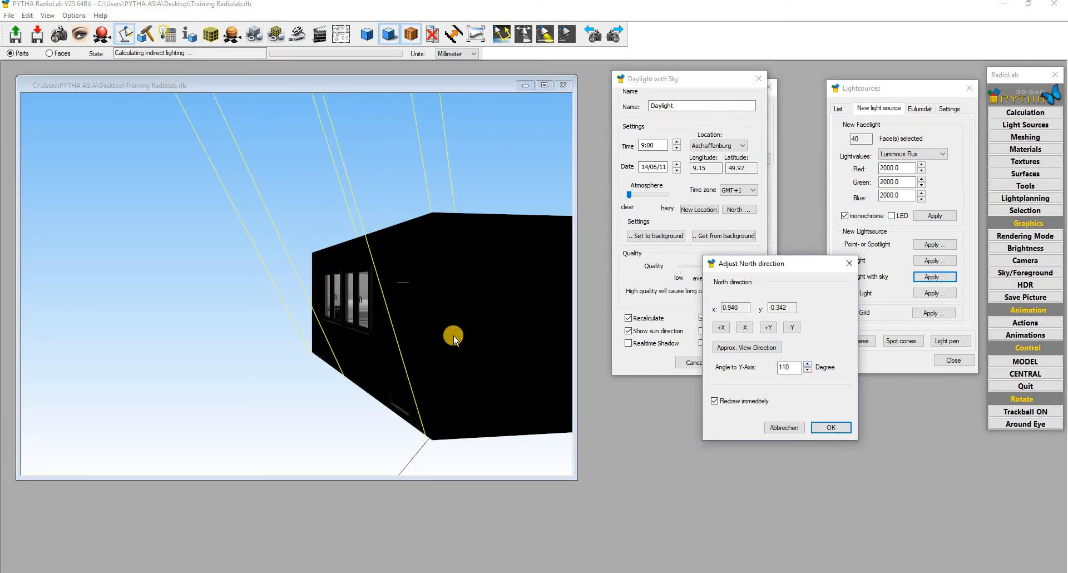
{"action": "mouse_move", "coordinate": [453, 336]}
{"action": "left_mouse_down"}
{"action": "mouse_move", "coordinate": [295, 342]}
{"action": "mouse_move", "coordinate": [255, 370]}
{"action": "mouse_move", "coordinate": [283, 317]}
{"action": "mouse_move", "coordinate": [255, 322]}
{"action": "mouse_move", "coordinate": [241, 345]}
{"action": "left_mouse_up"}
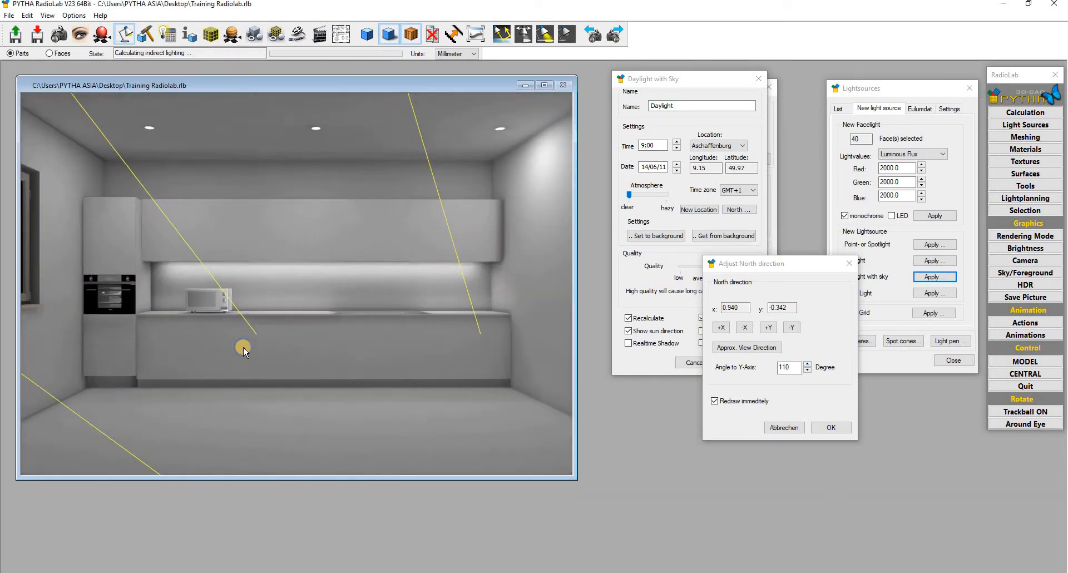
{"action": "left_click", "coordinate": [843, 428]}
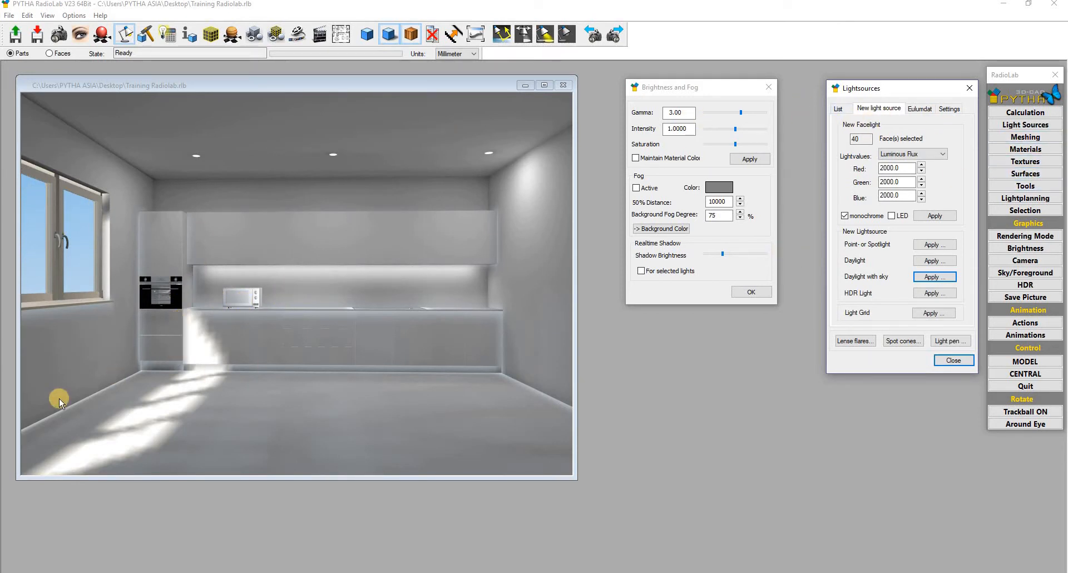
- Keep HDR rendering switched off and lower the render gamma from 3.00 to 2.00
{"action": "left_click_drag", "start_coordinate": [212, 315], "coordinate": [228, 323]}
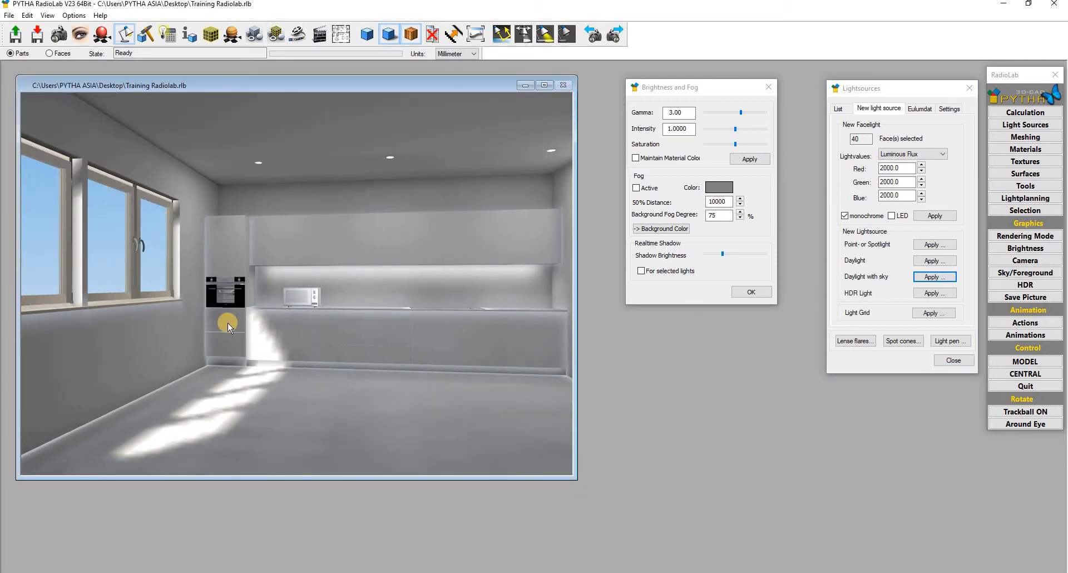
{"action": "left_click_drag", "start_coordinate": [419, 351], "coordinate": [389, 341]}
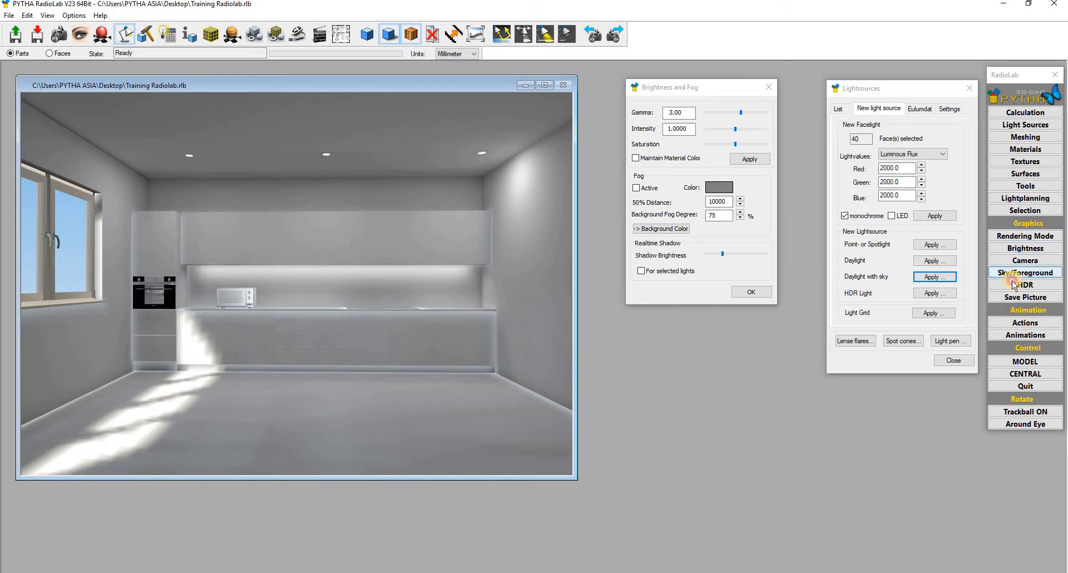
{"action": "left_click", "coordinate": [1023, 284]}
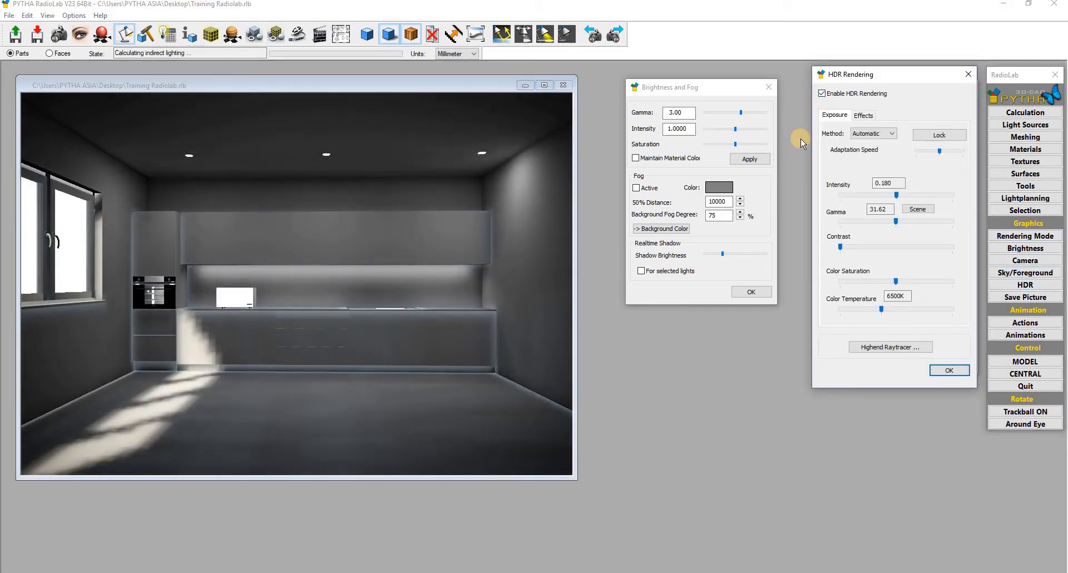
{"action": "left_click", "coordinate": [822, 94]}
{"action": "left_click", "coordinate": [822, 94]}
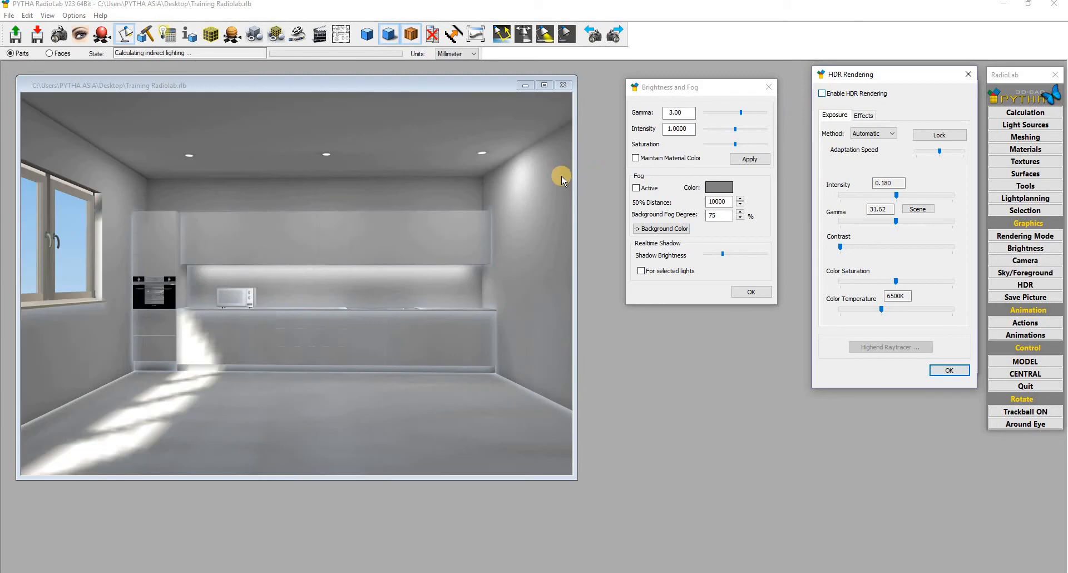
{"action": "left_click", "coordinate": [727, 114]}
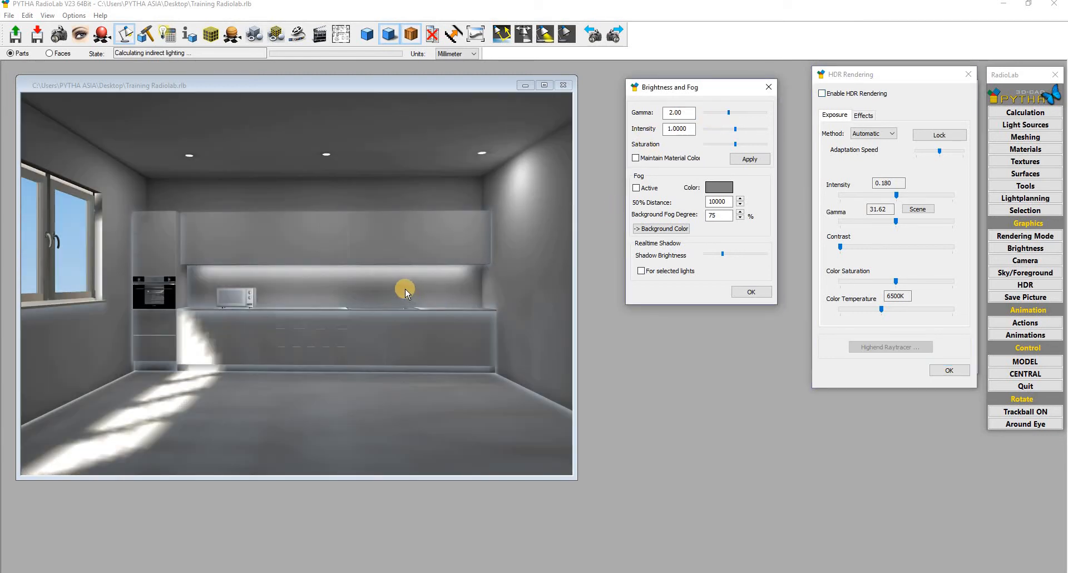
{"action": "left_click", "coordinate": [768, 87]}
{"action": "left_click", "coordinate": [1035, 123]}
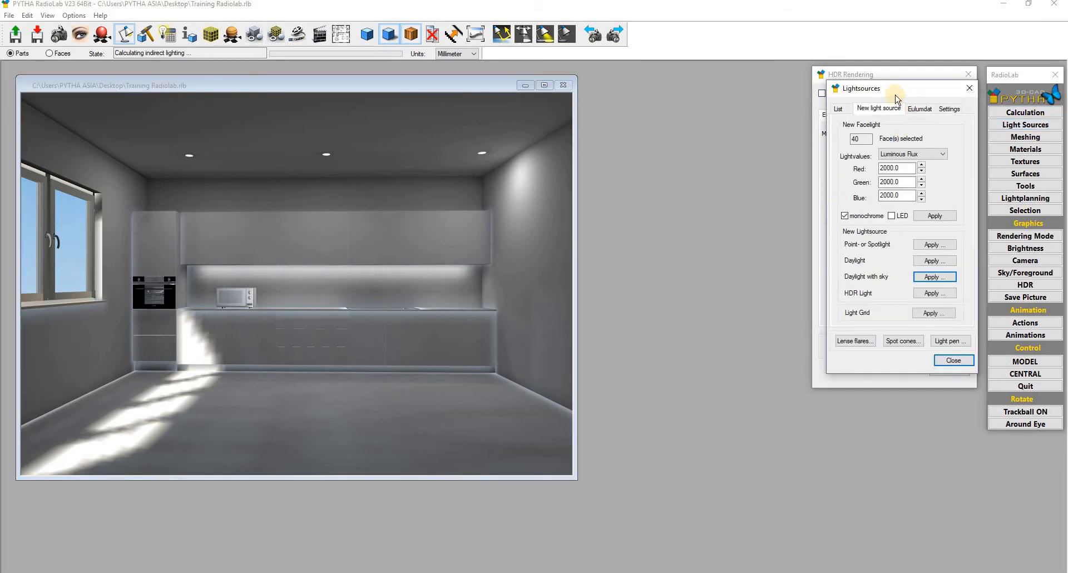
- Dim the Daylight light source to 31% and reframe the view on the sunlit floor
{"action": "left_click", "coordinate": [885, 133]}
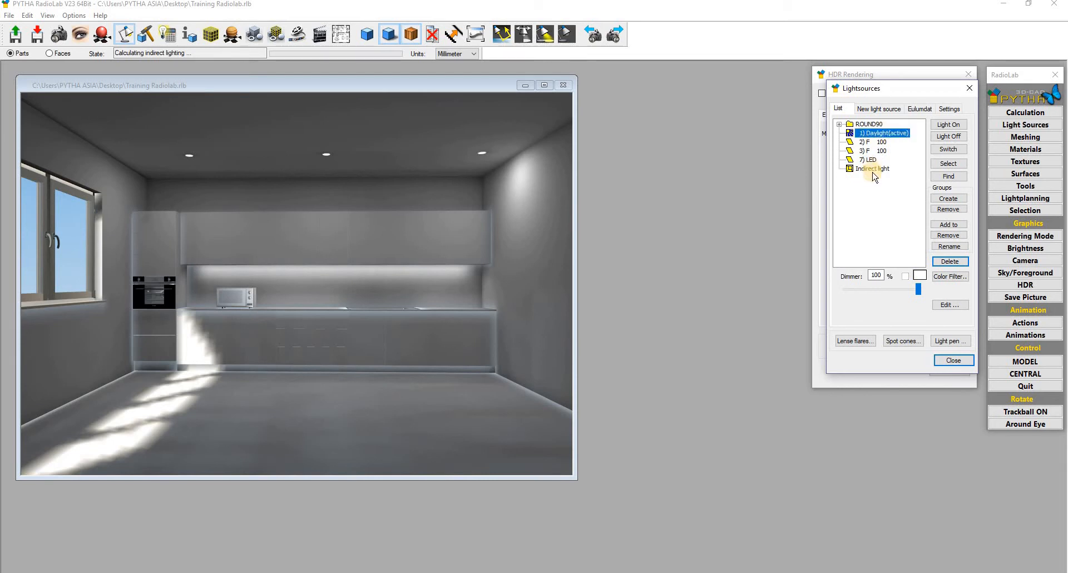
{"action": "left_click_drag", "start_coordinate": [891, 289], "coordinate": [330, 283]}
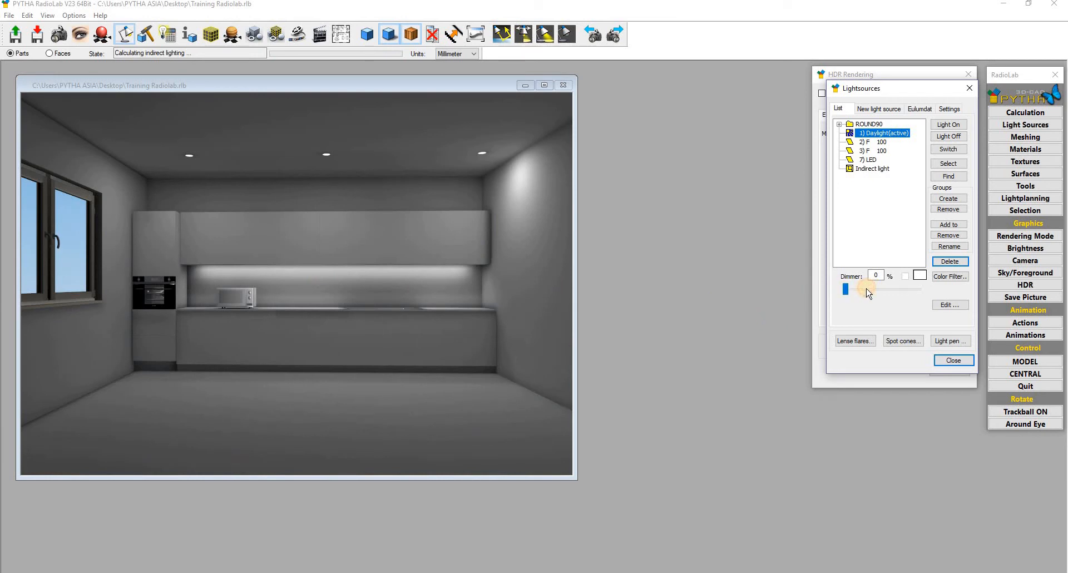
{"action": "mouse_move", "coordinate": [866, 289]}
{"action": "left_mouse_down"}
{"action": "mouse_move", "coordinate": [888, 290]}
{"action": "mouse_move", "coordinate": [867, 290]}
{"action": "left_mouse_up"}
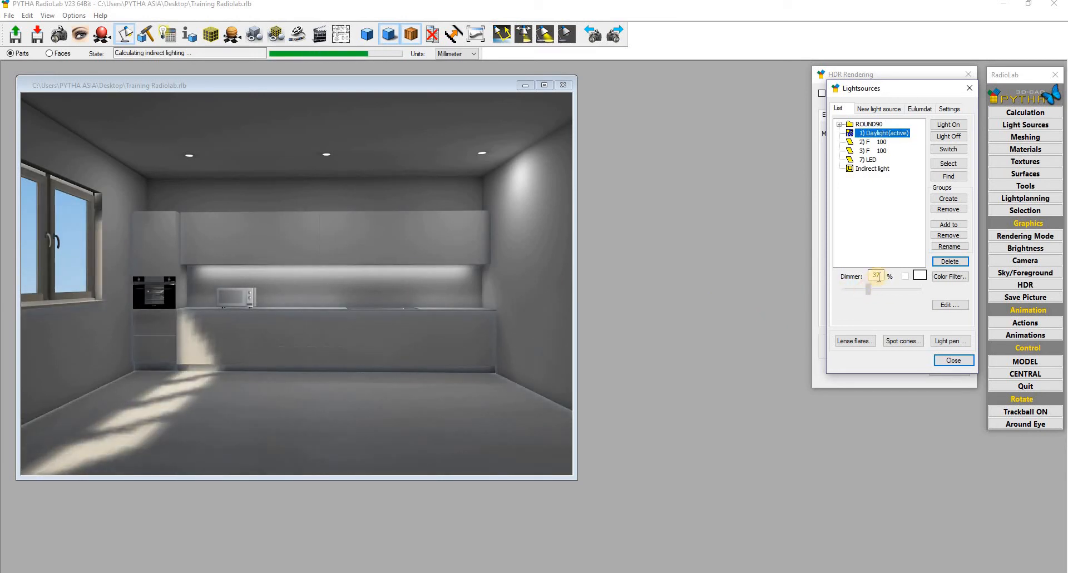
{"action": "left_click_drag", "start_coordinate": [193, 333], "coordinate": [262, 407]}
{"action": "left_click", "coordinate": [249, 383]}
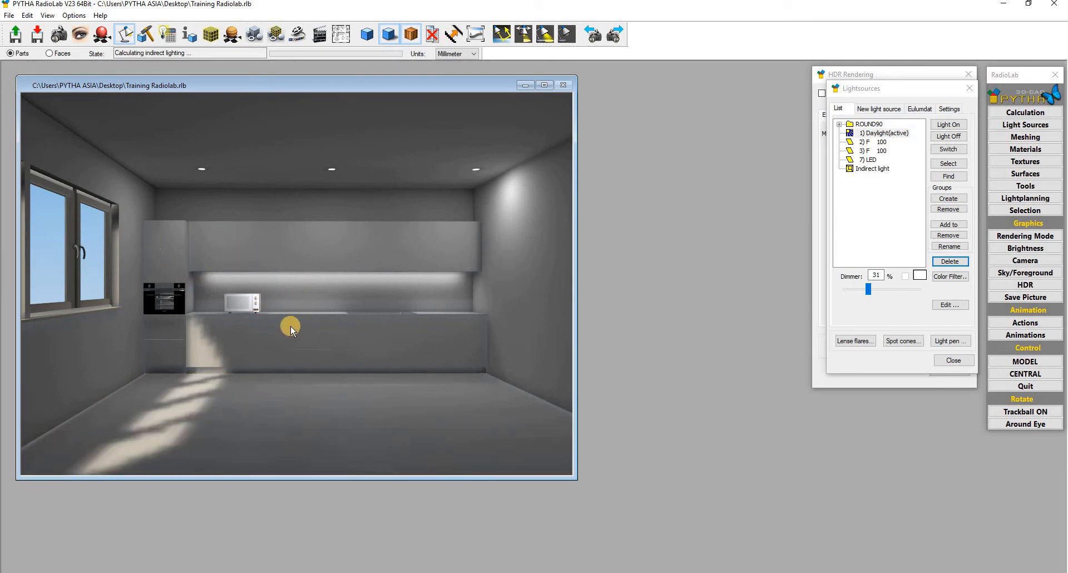
{"action": "left_click_drag", "start_coordinate": [392, 352], "coordinate": [356, 363]}
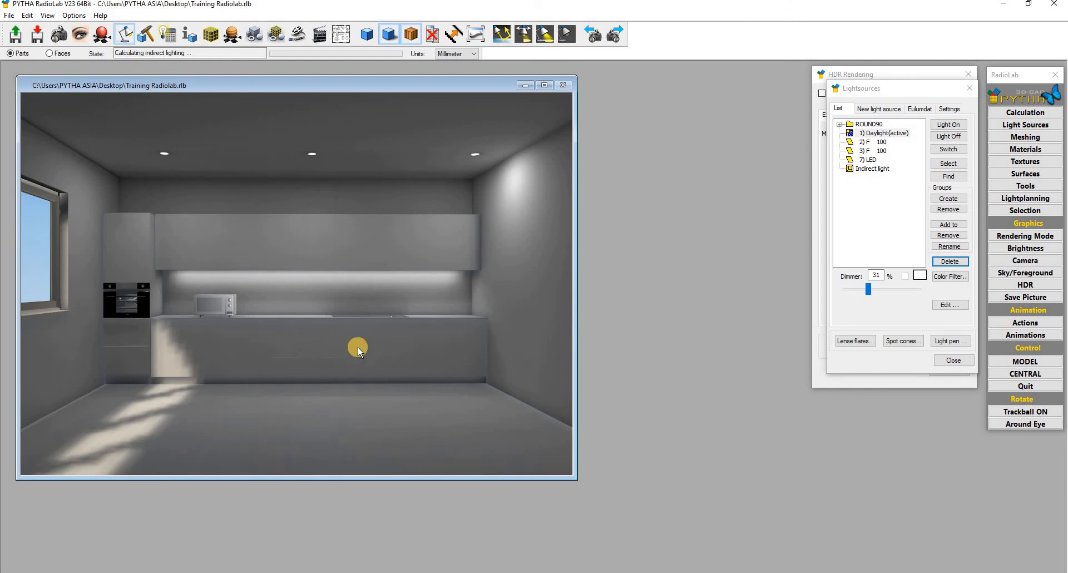